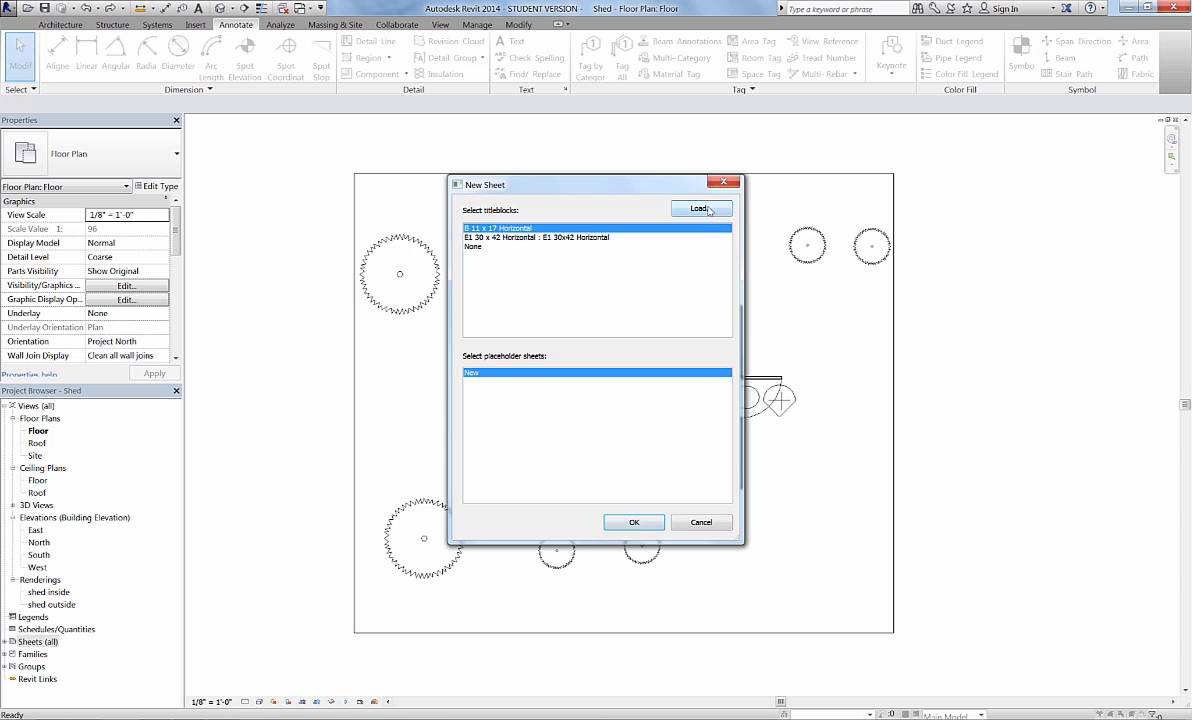
click(700, 208)
drag(736, 285, 736, 405)
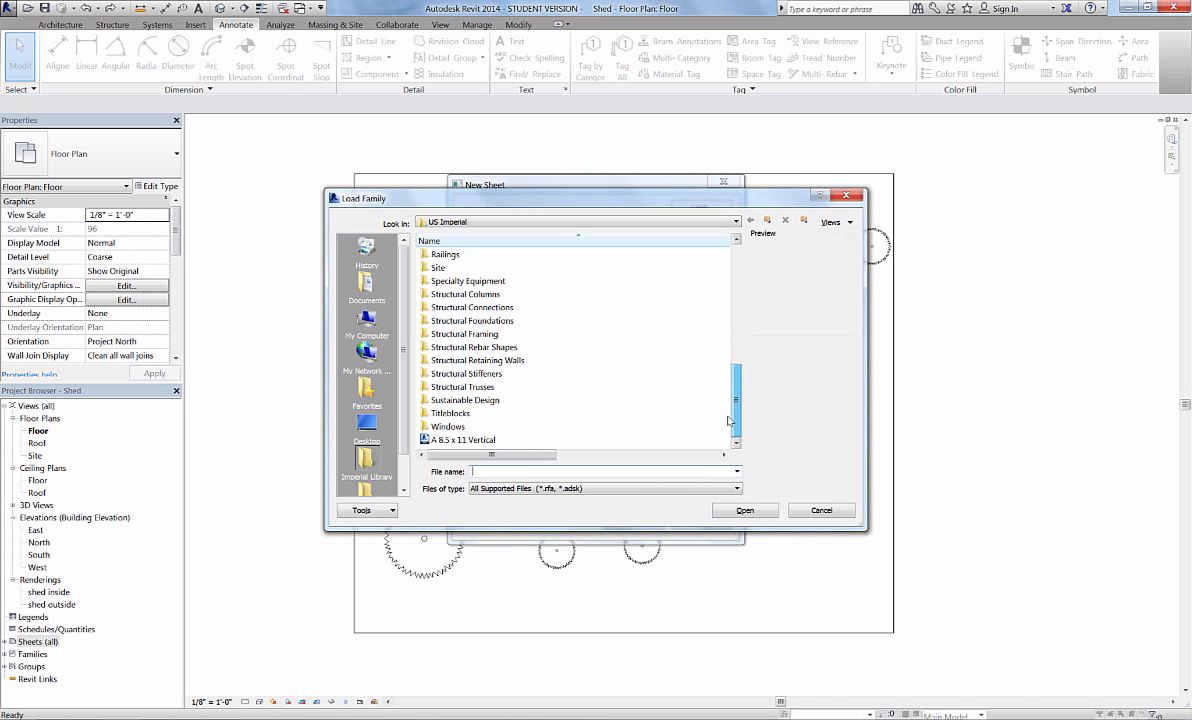
double_click(455, 415)
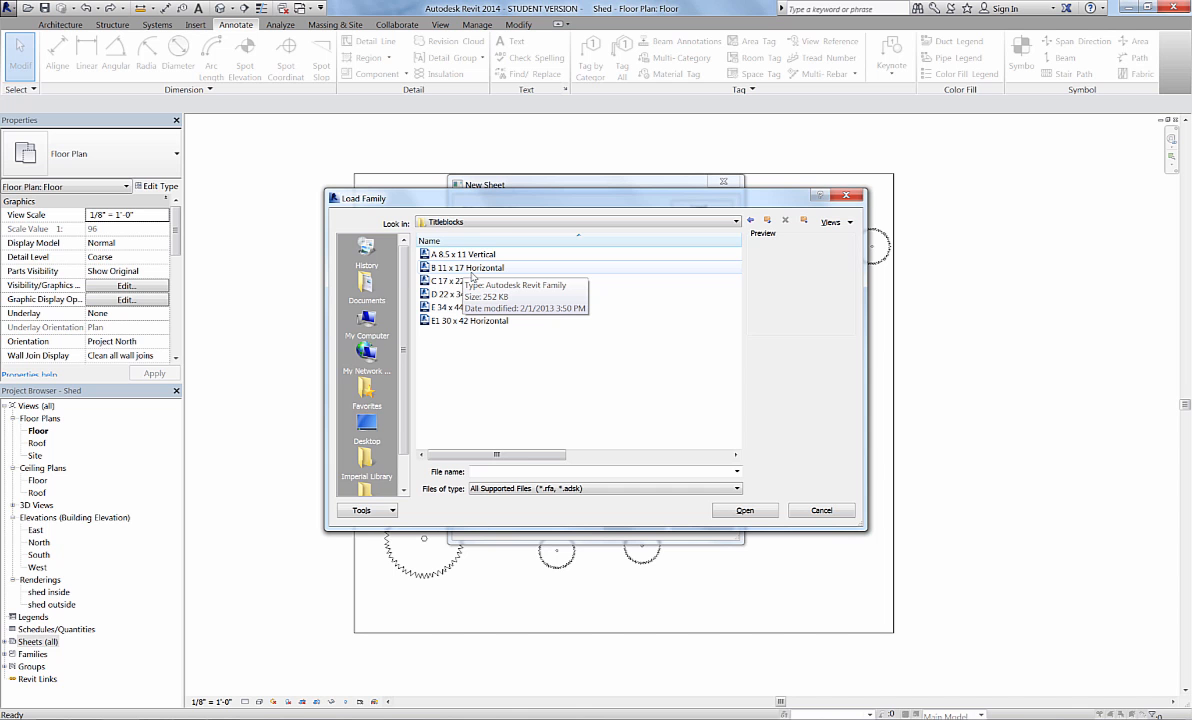
click(808, 511)
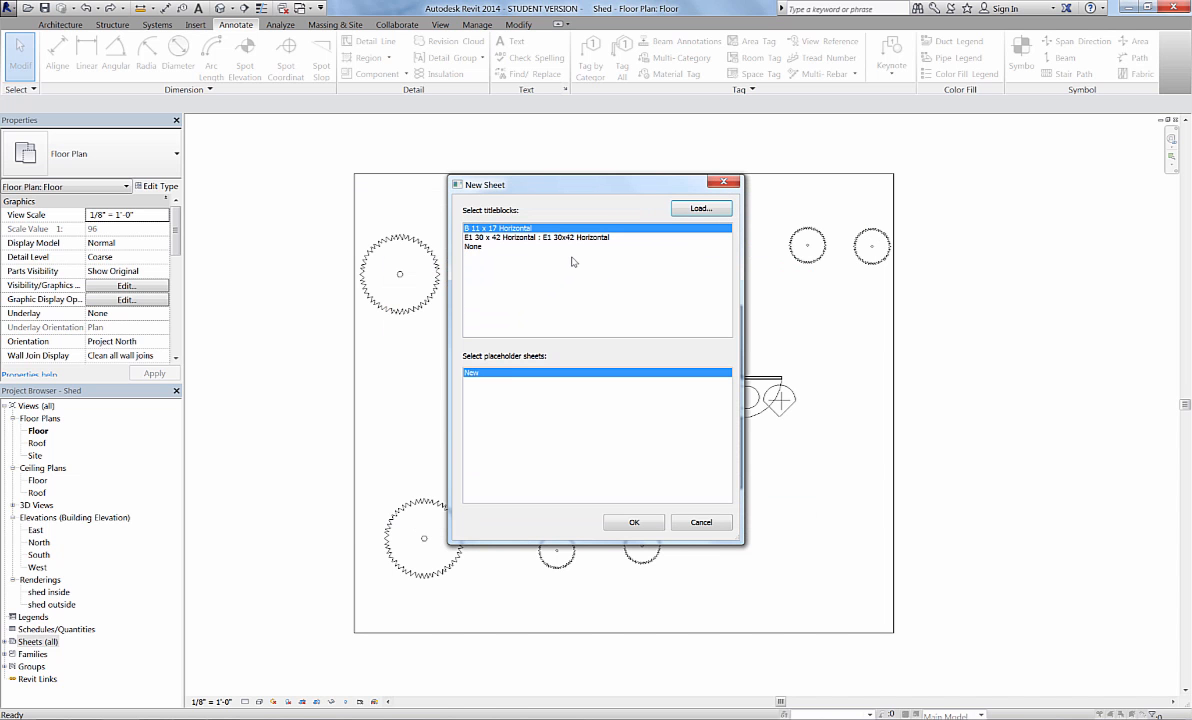
Step: Create a new sheet with the B 11 x 17 Horizontal titleblock and name it Floor Plan
double_click(507, 230)
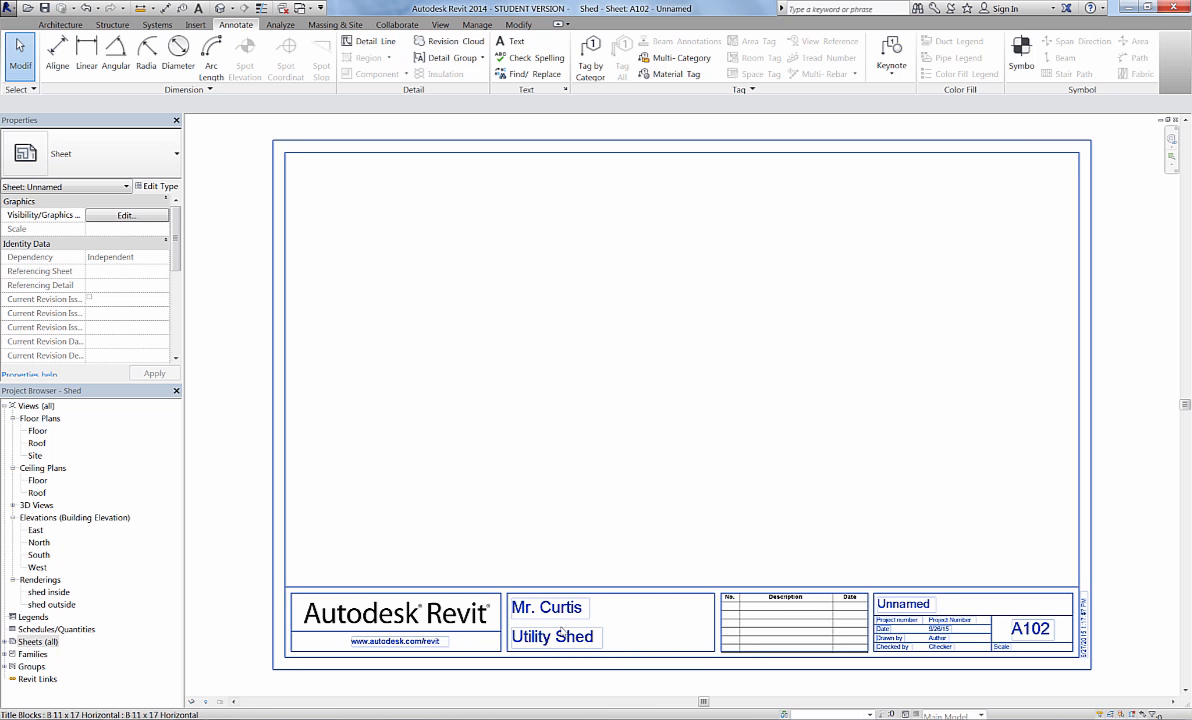
click(907, 607)
click(902, 604)
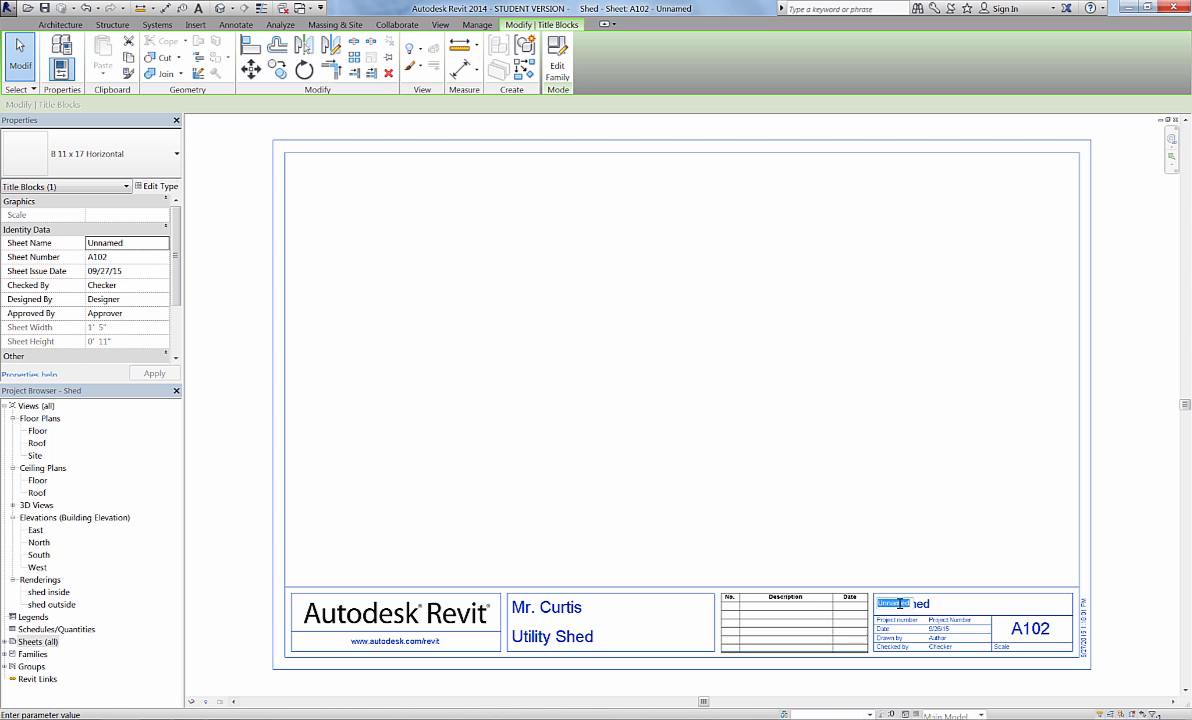
text(Floor Plan)
Step: Fill in the titleblock's Drawn by and Checked by fields with the drafter's name
click(944, 641)
click(944, 640)
text(Mr. Curtis)
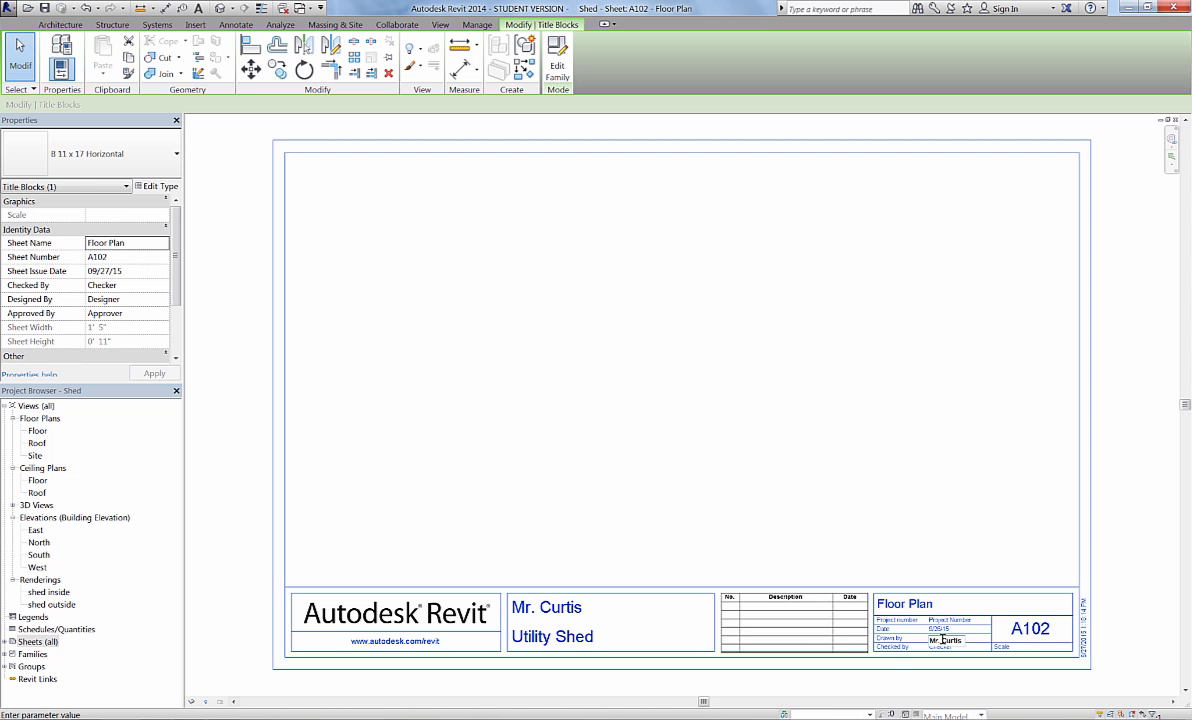
click(892, 662)
click(941, 648)
text(Mr. Curtis)
click(946, 550)
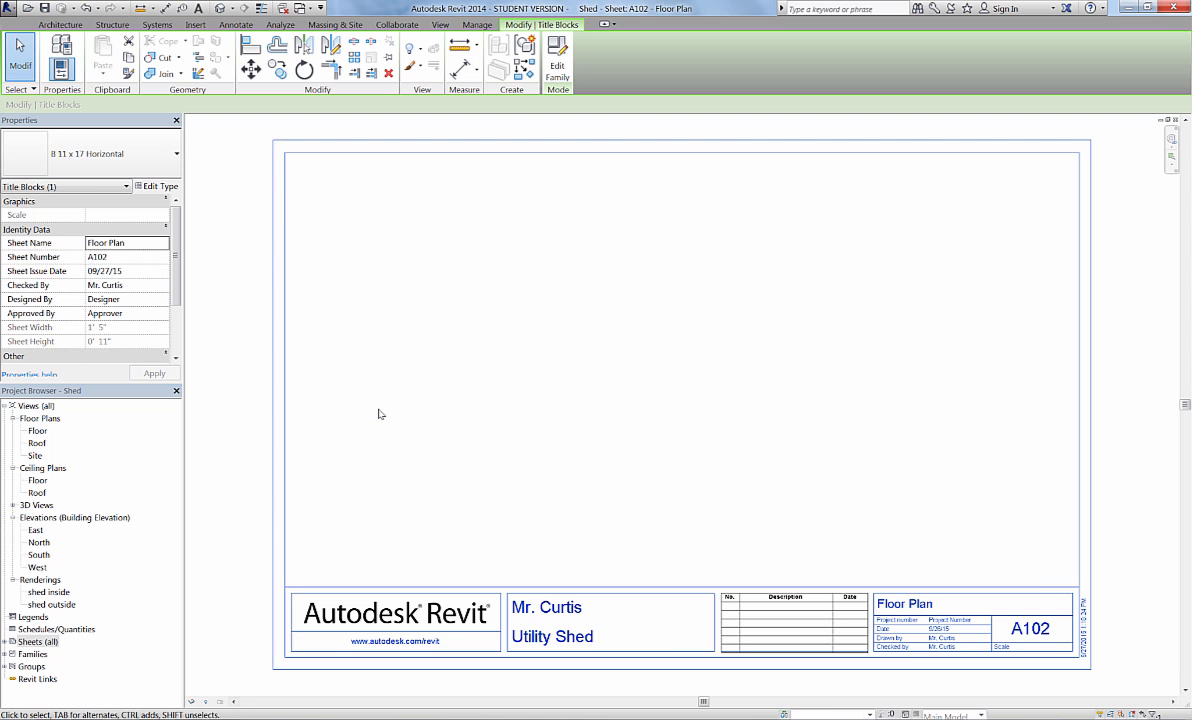
Step: Place the Floor floor plan view in the upper-left area of the sheet
click(38, 431)
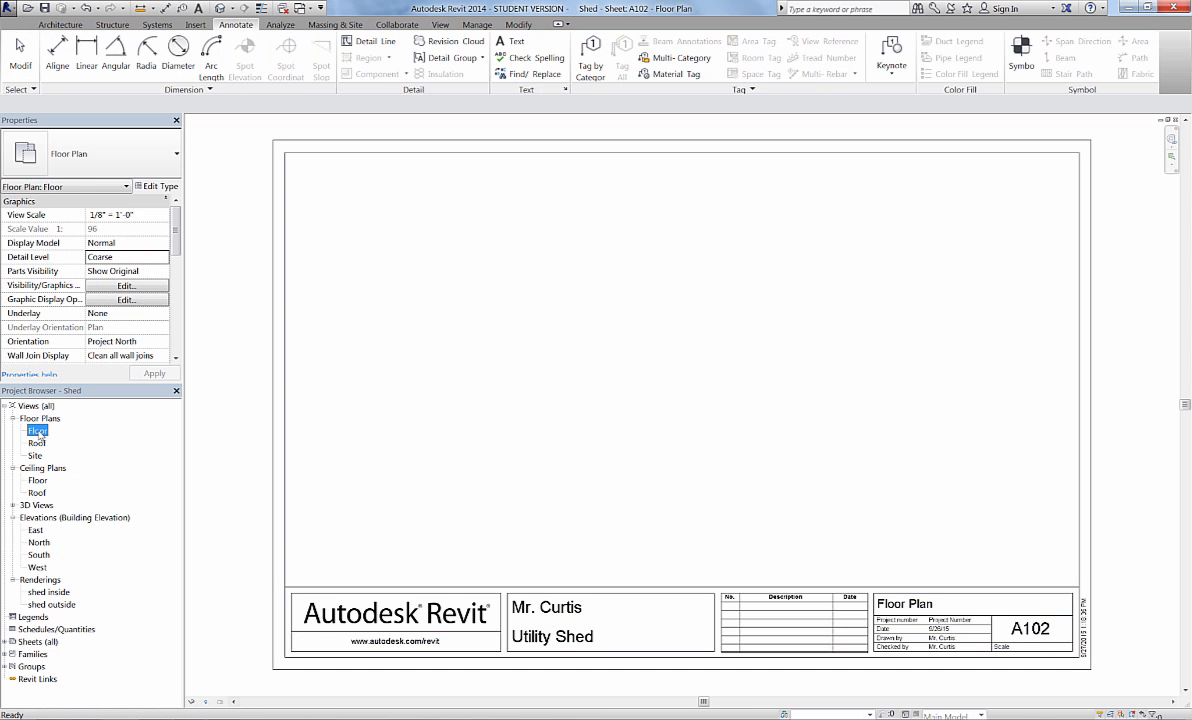
drag(534, 387, 500, 362)
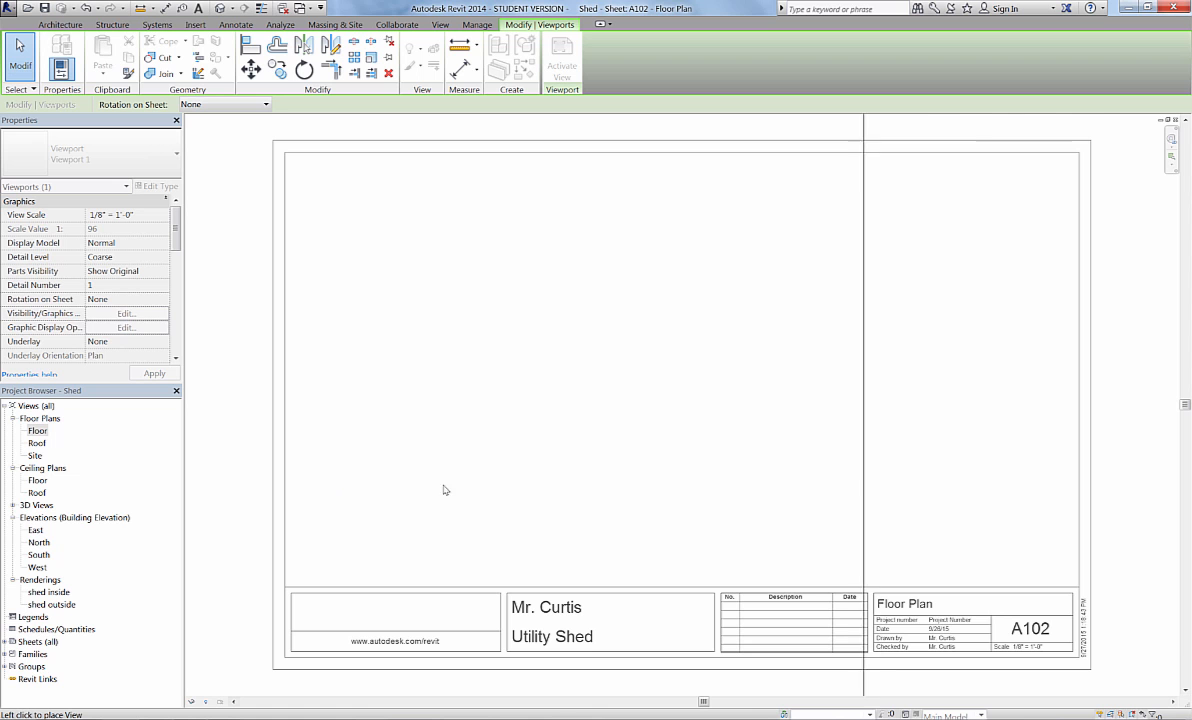
click(675, 410)
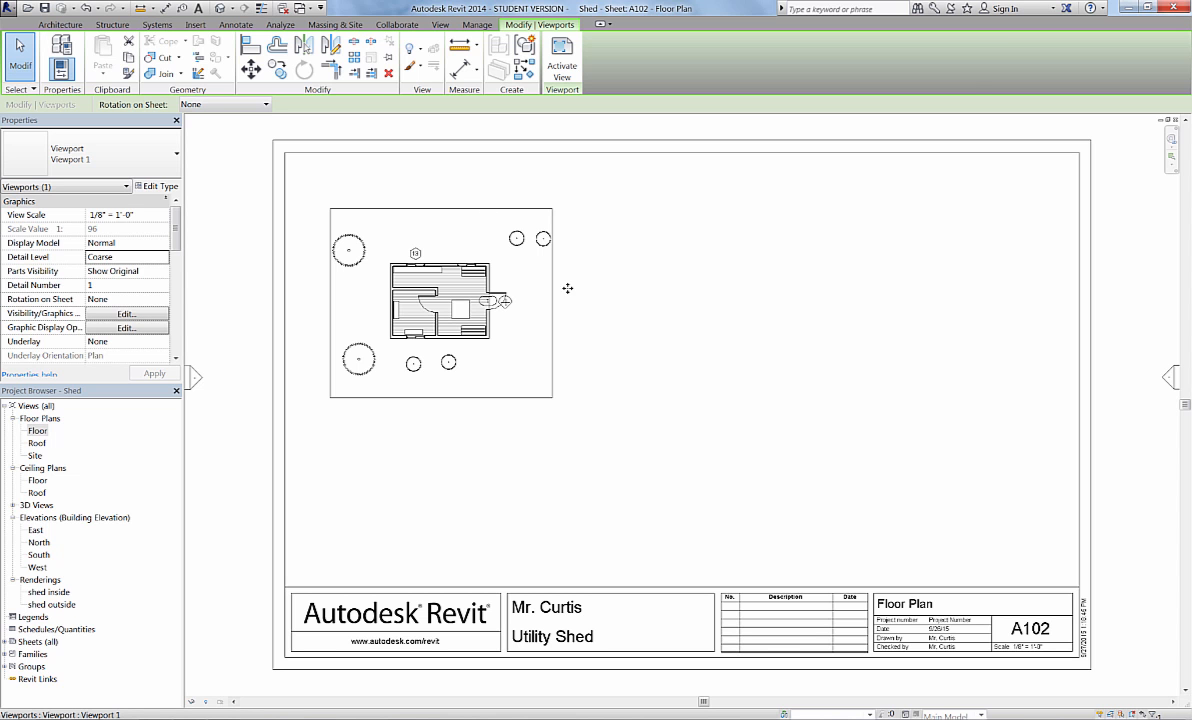
click(594, 308)
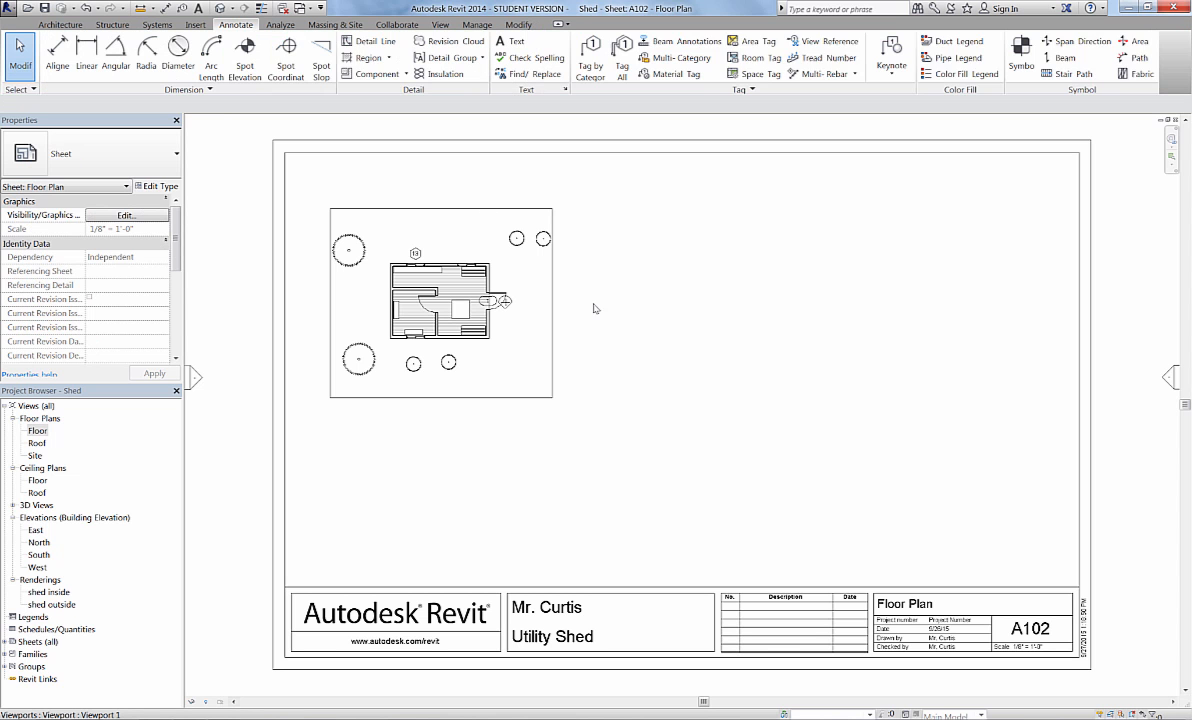
Step: Activate the placed floor plan view and hide the grass floor element in it
click(532, 215)
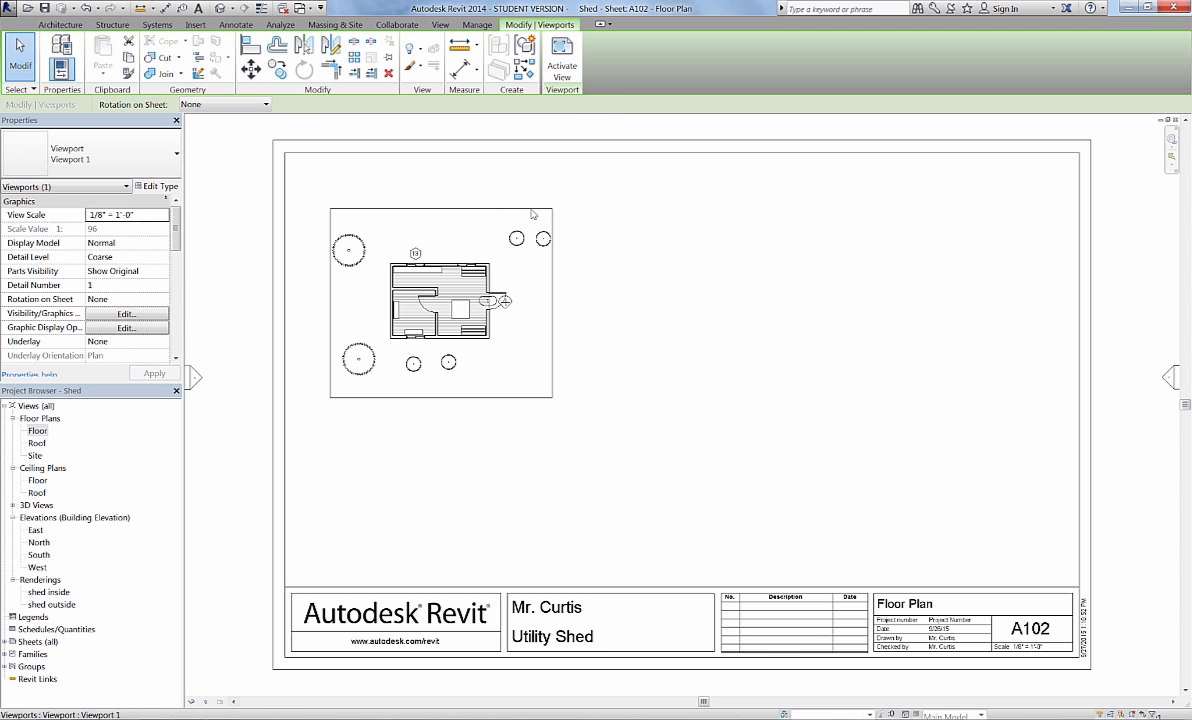
right_click(481, 246)
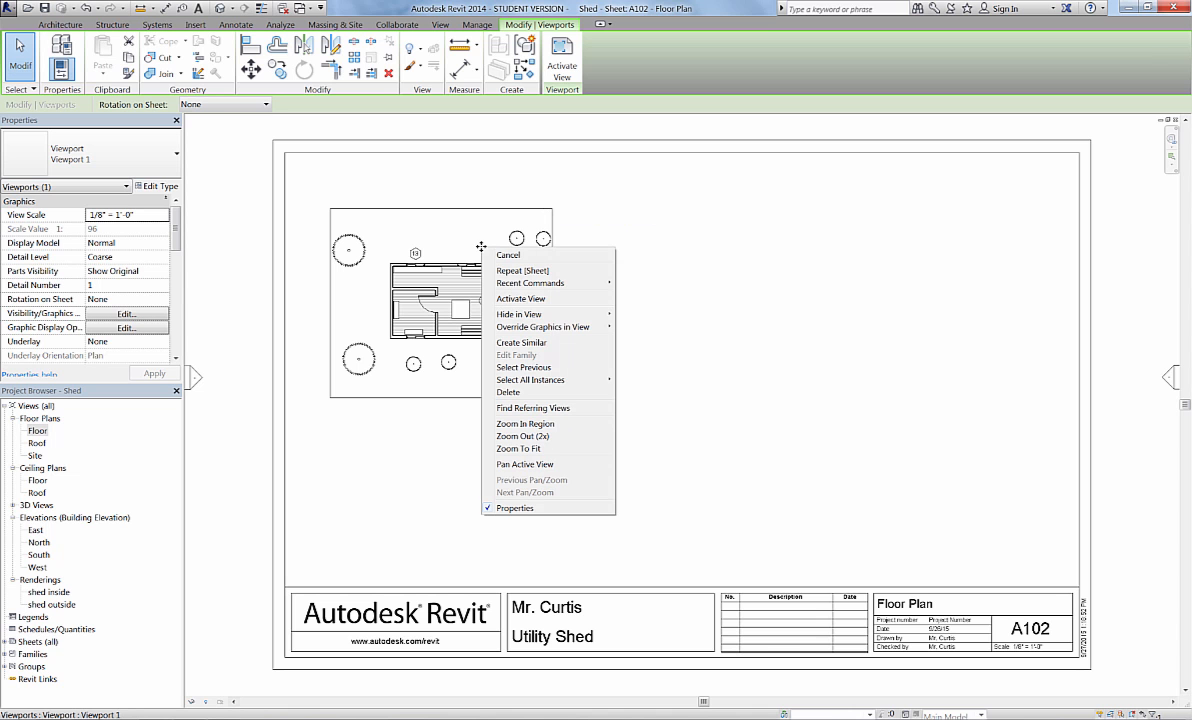
click(540, 300)
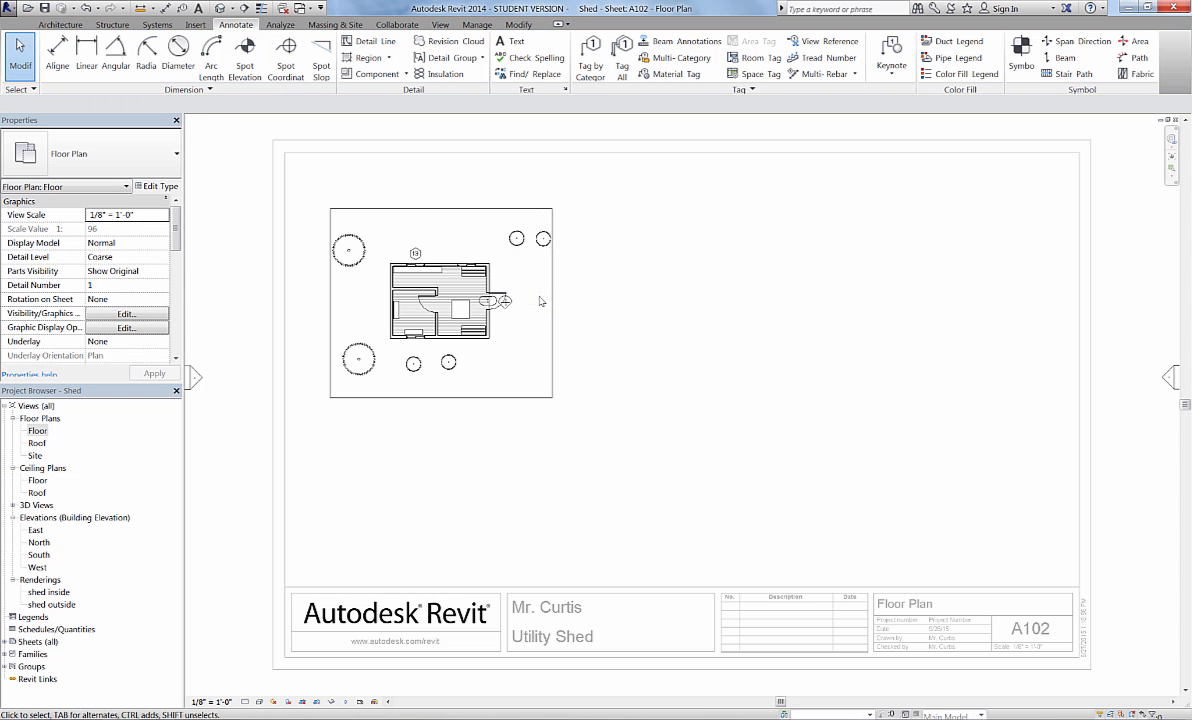
click(472, 214)
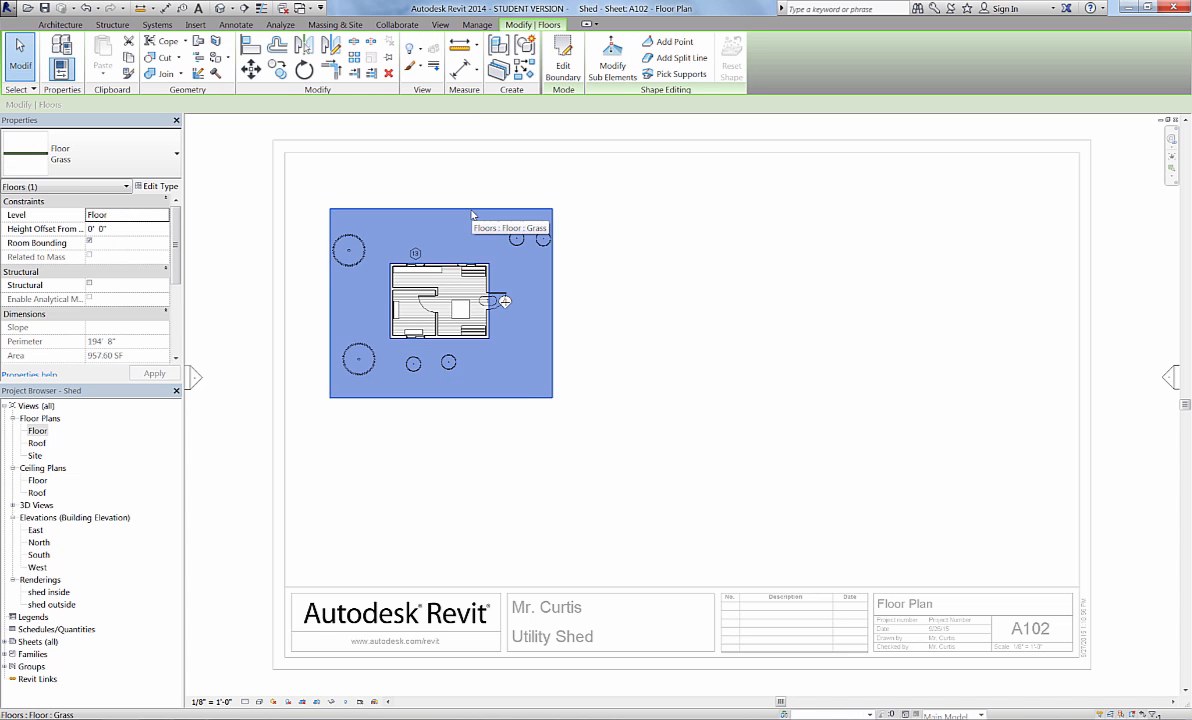
right_click(470, 228)
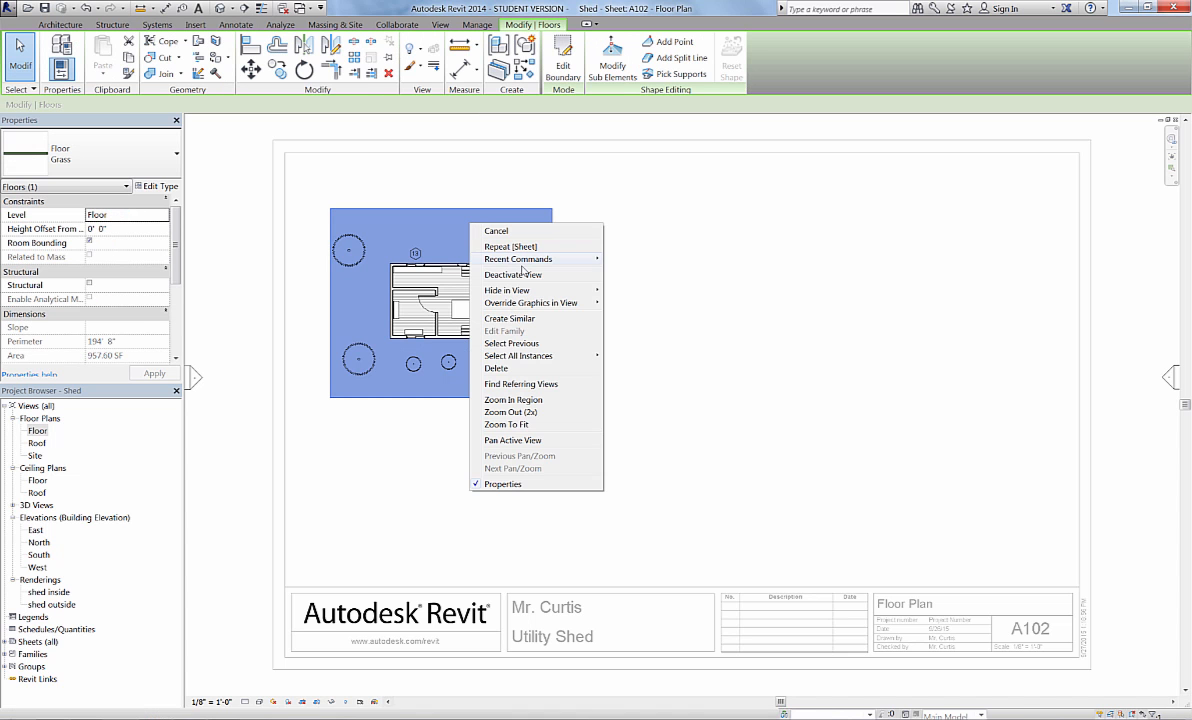
mouse_move(524, 290)
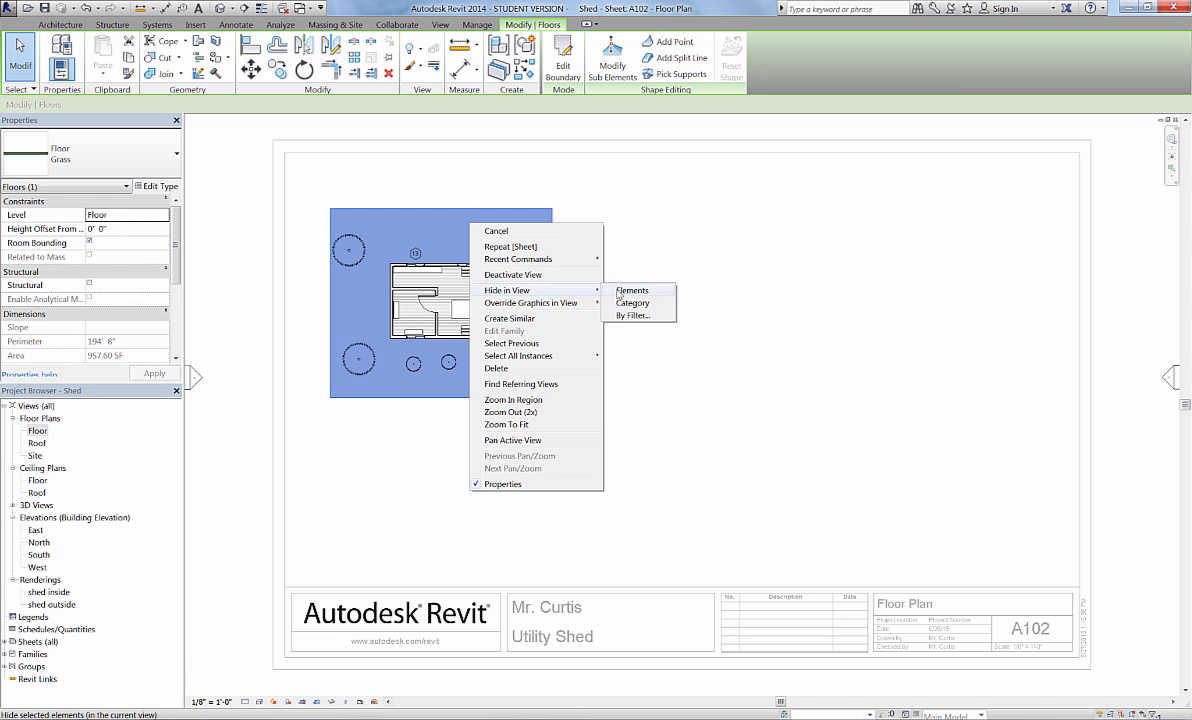
click(628, 291)
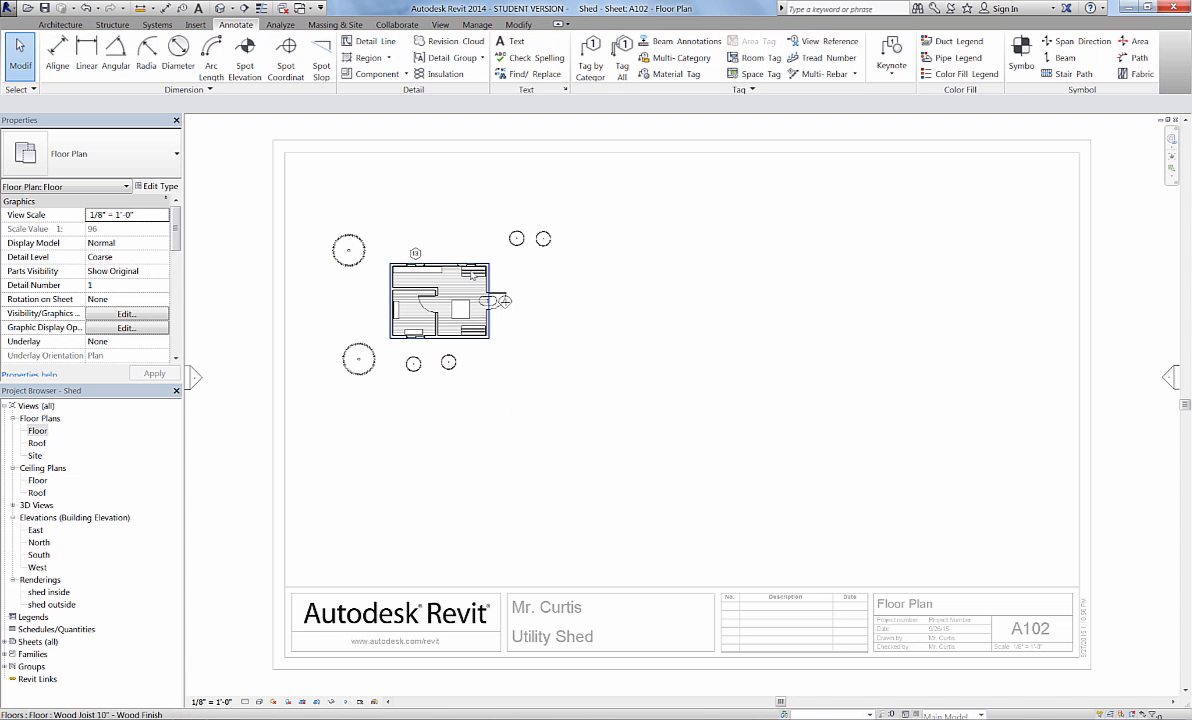
Step: Hide the whole planting category in the floor plan view, starting from one of the trees
right_click(519, 243)
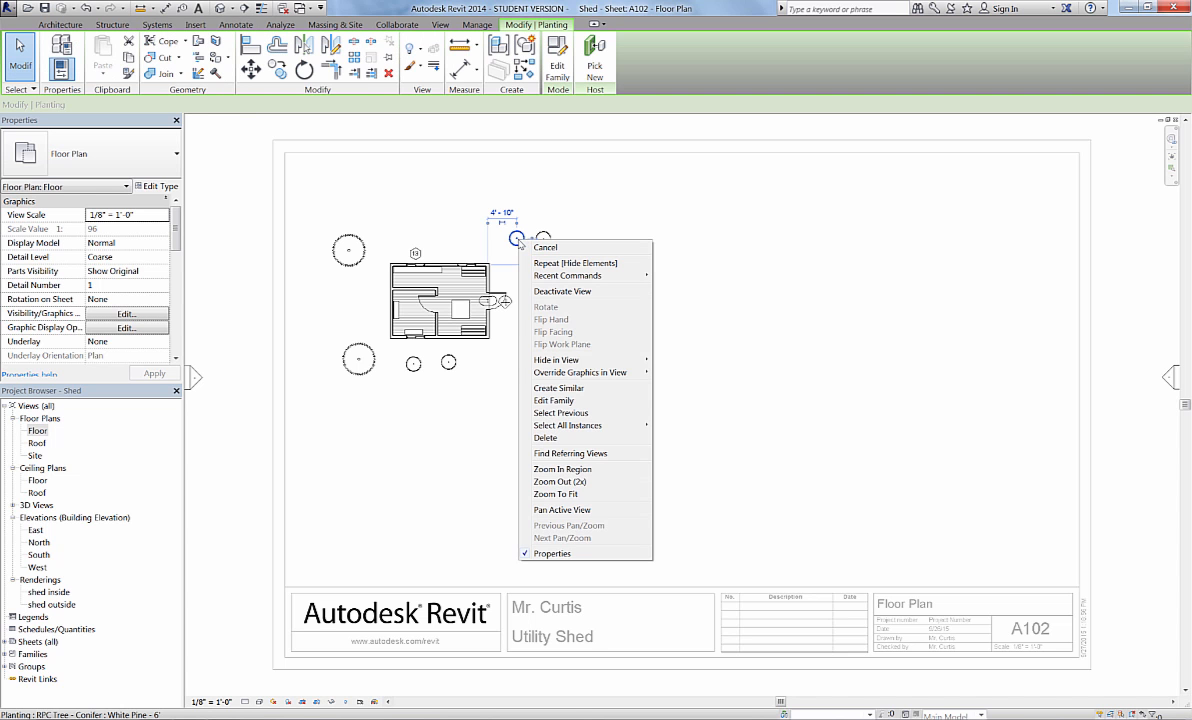
mouse_move(590, 360)
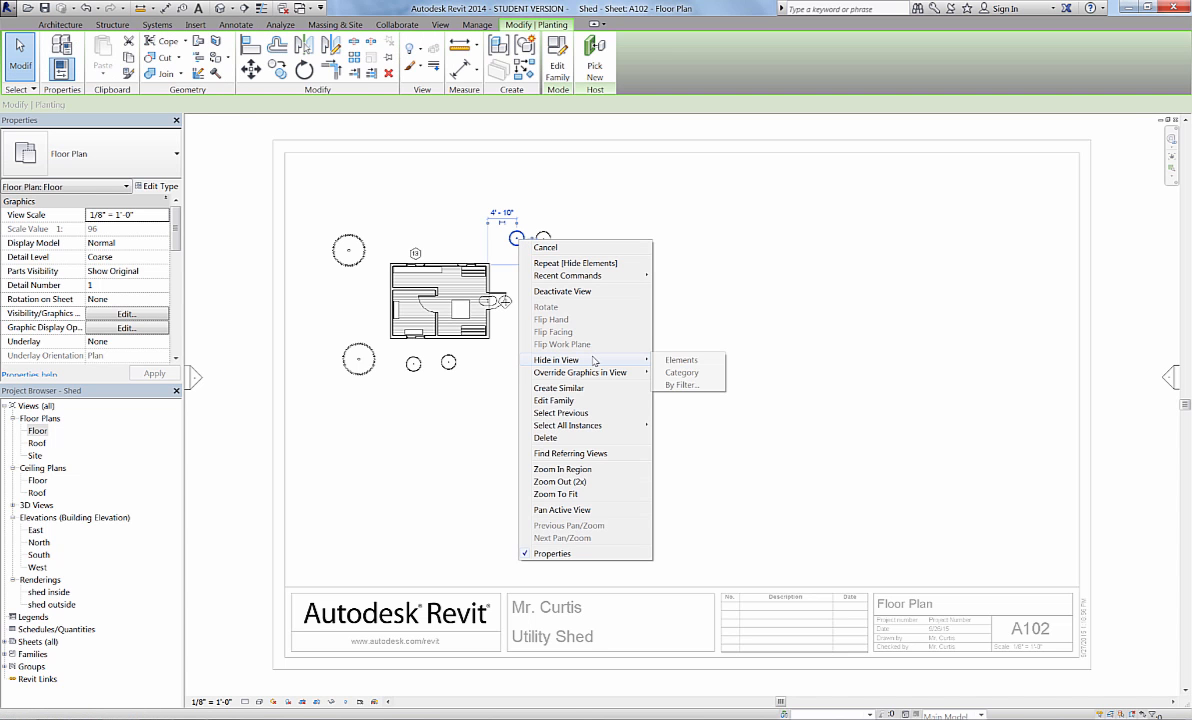
click(673, 374)
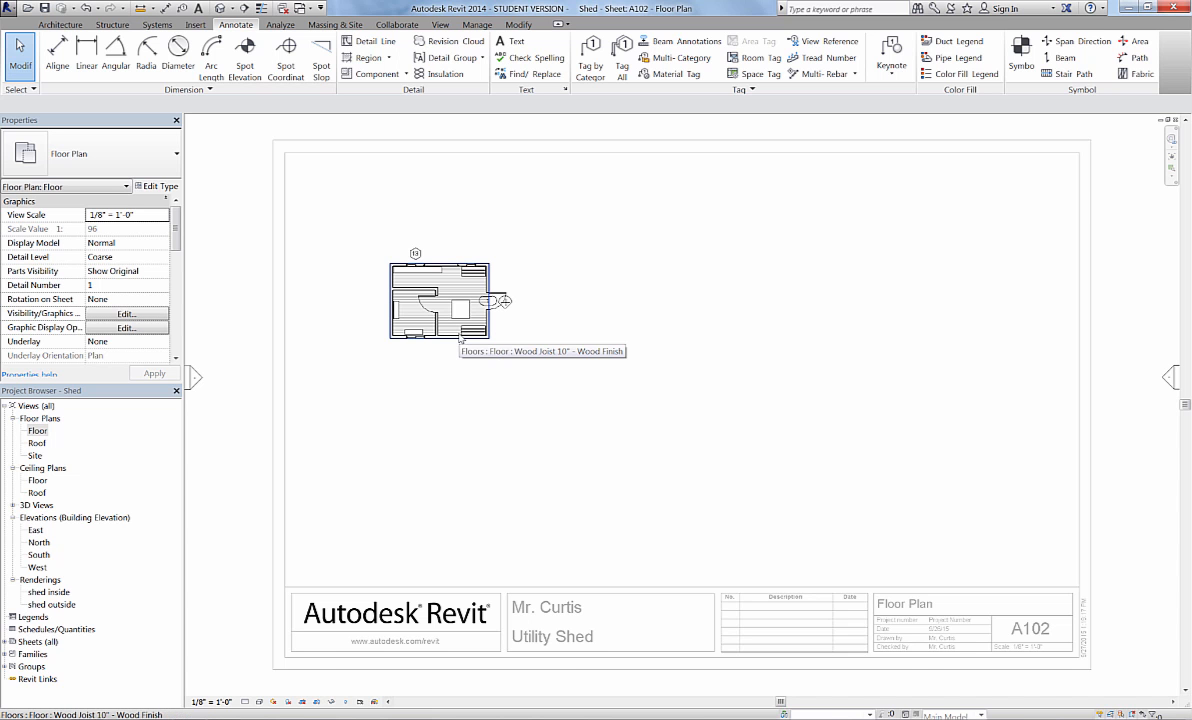
Step: Set the floor plan view's scale to 3/8" = 1'-0"
middle_drag(221, 615, 236, 670)
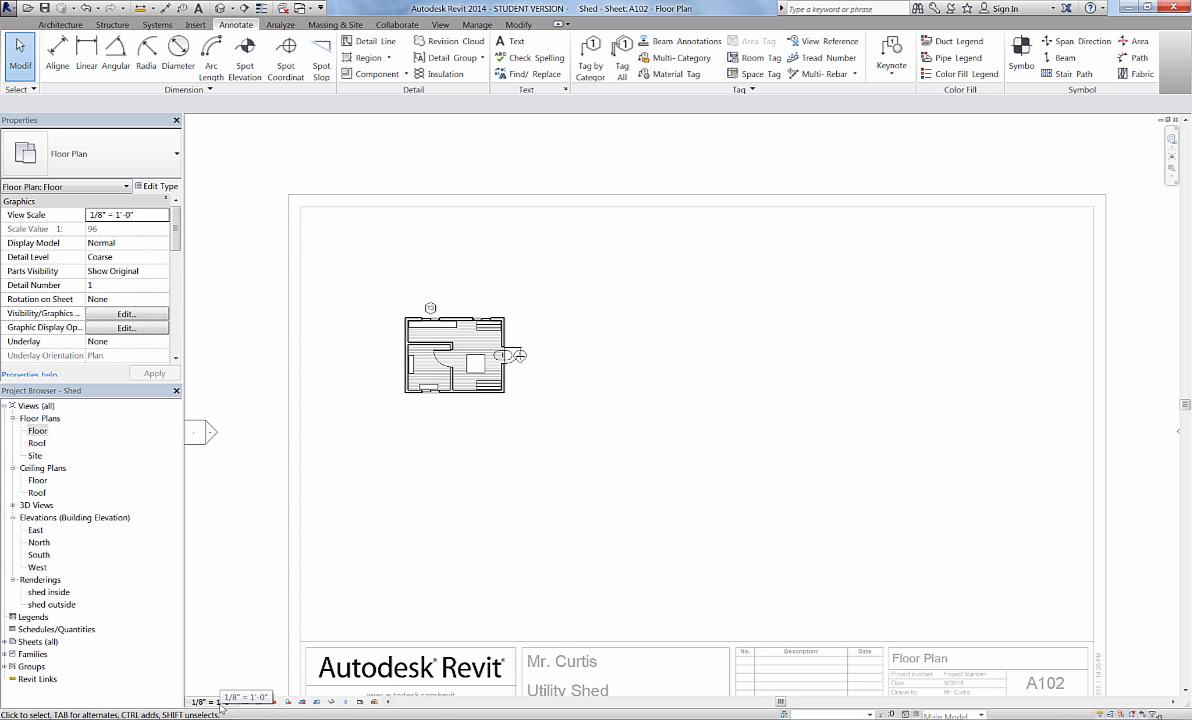
click(221, 703)
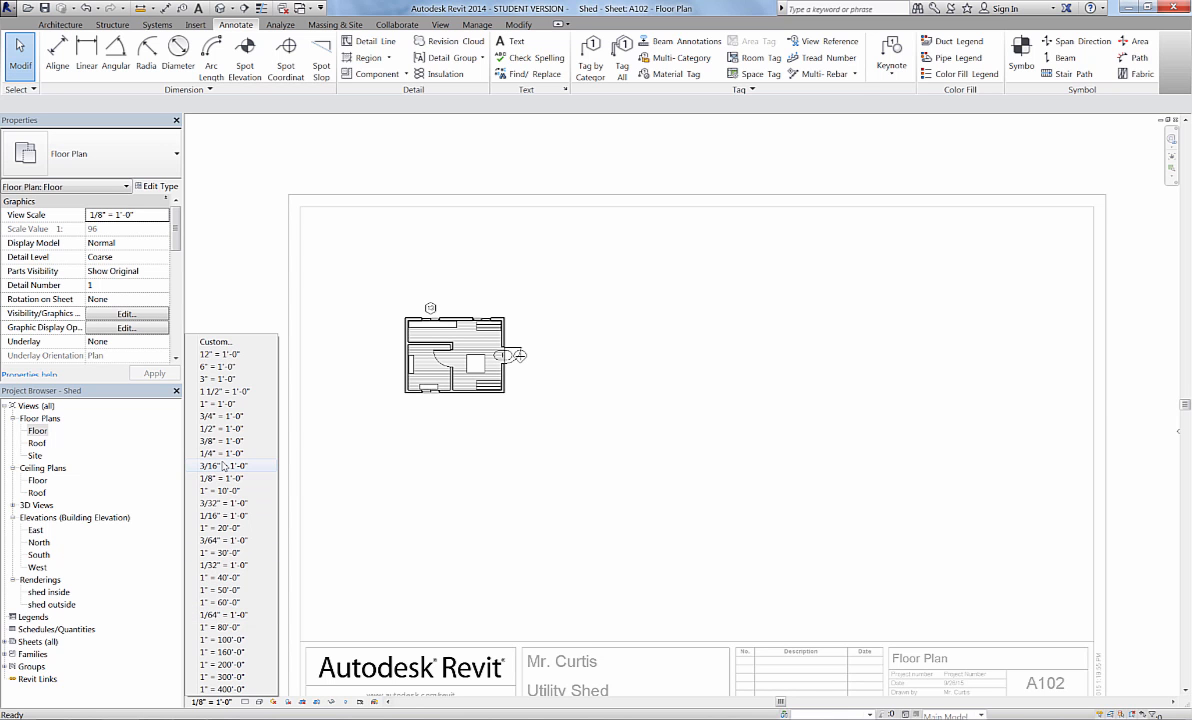
click(194, 444)
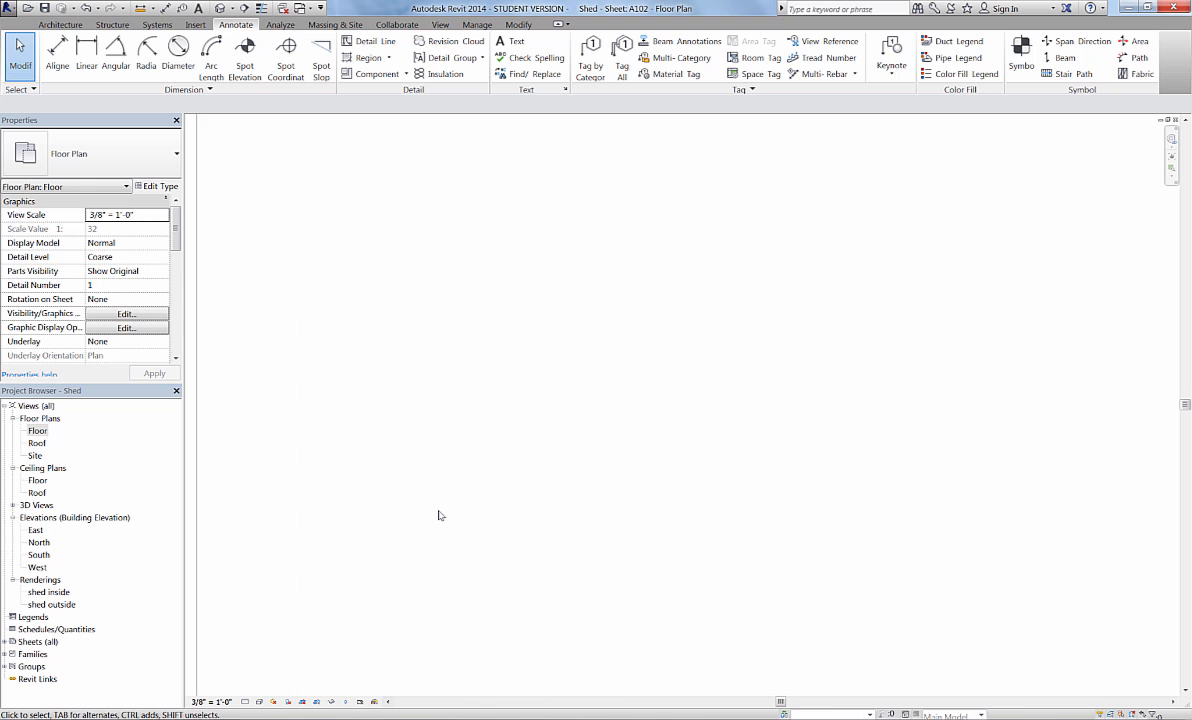
scroll(438, 515, down, 6)
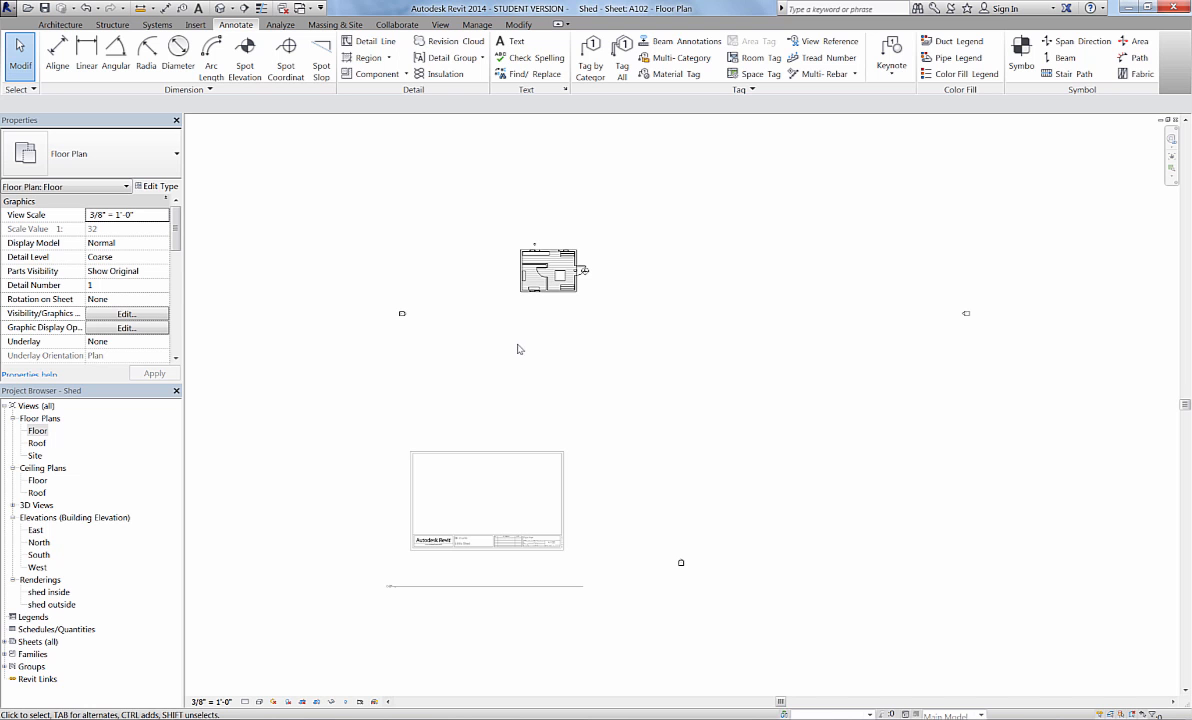
Step: Try a view scale of 3" = 1'-0" for the floor plan and compare its size with the sheet
click(213, 701)
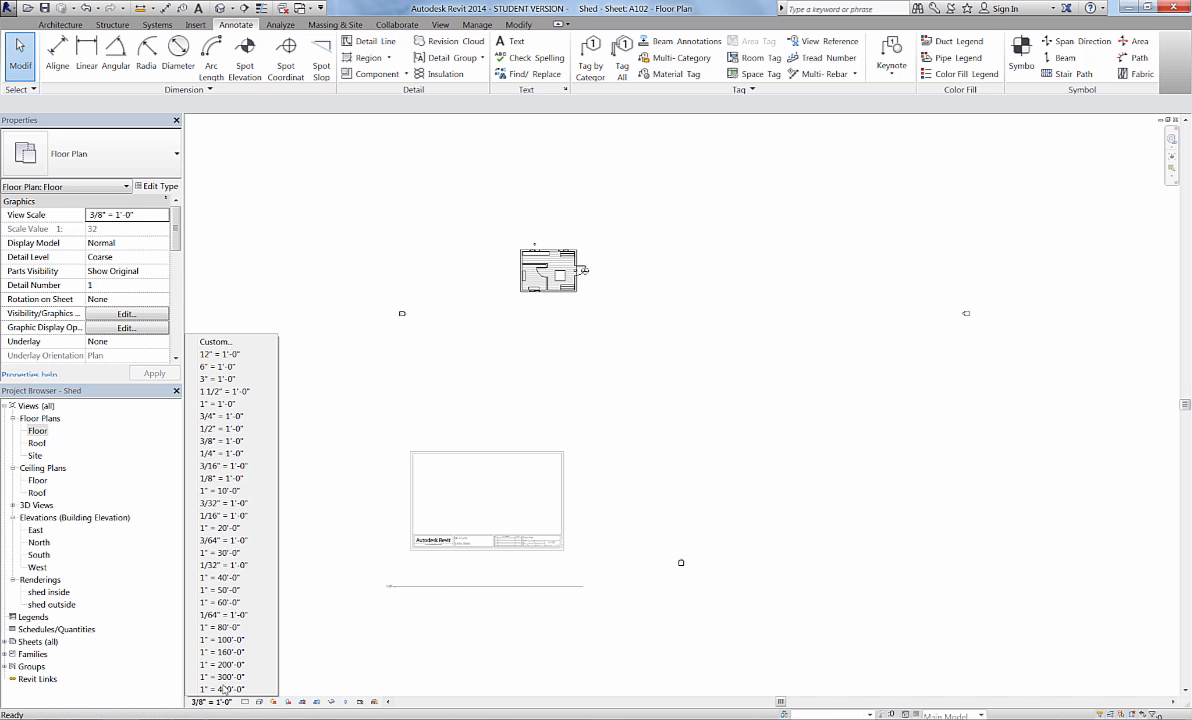
click(247, 382)
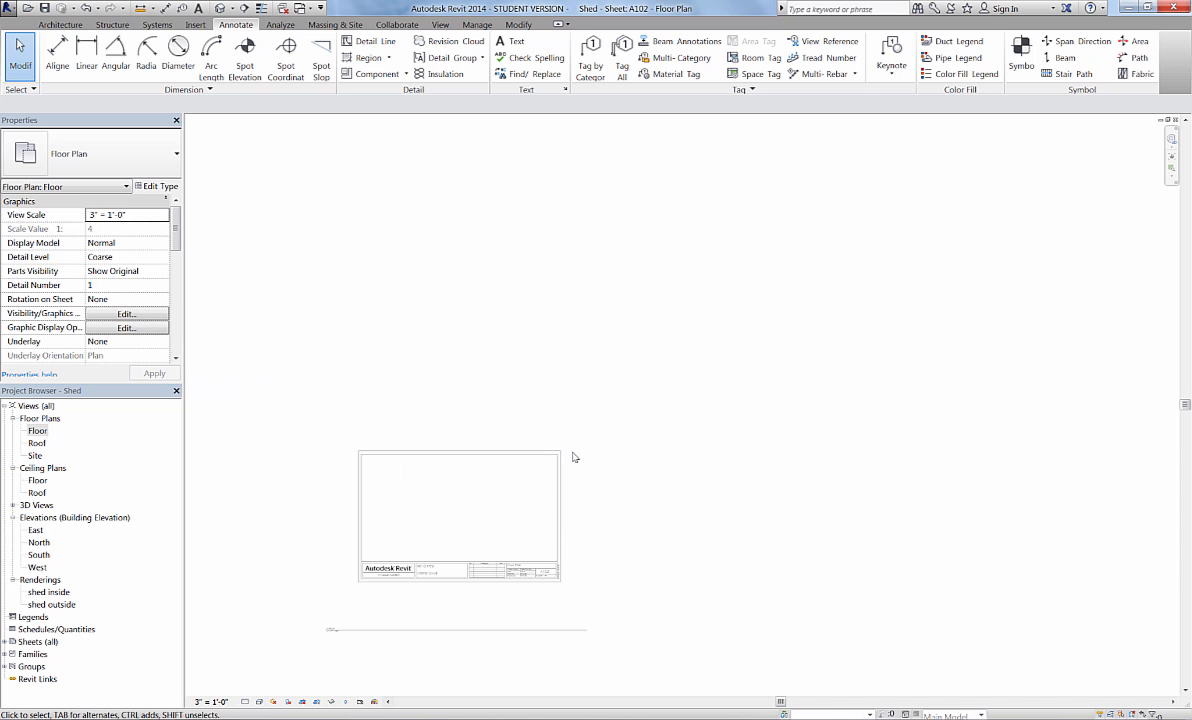
scroll(573, 457, down, 4)
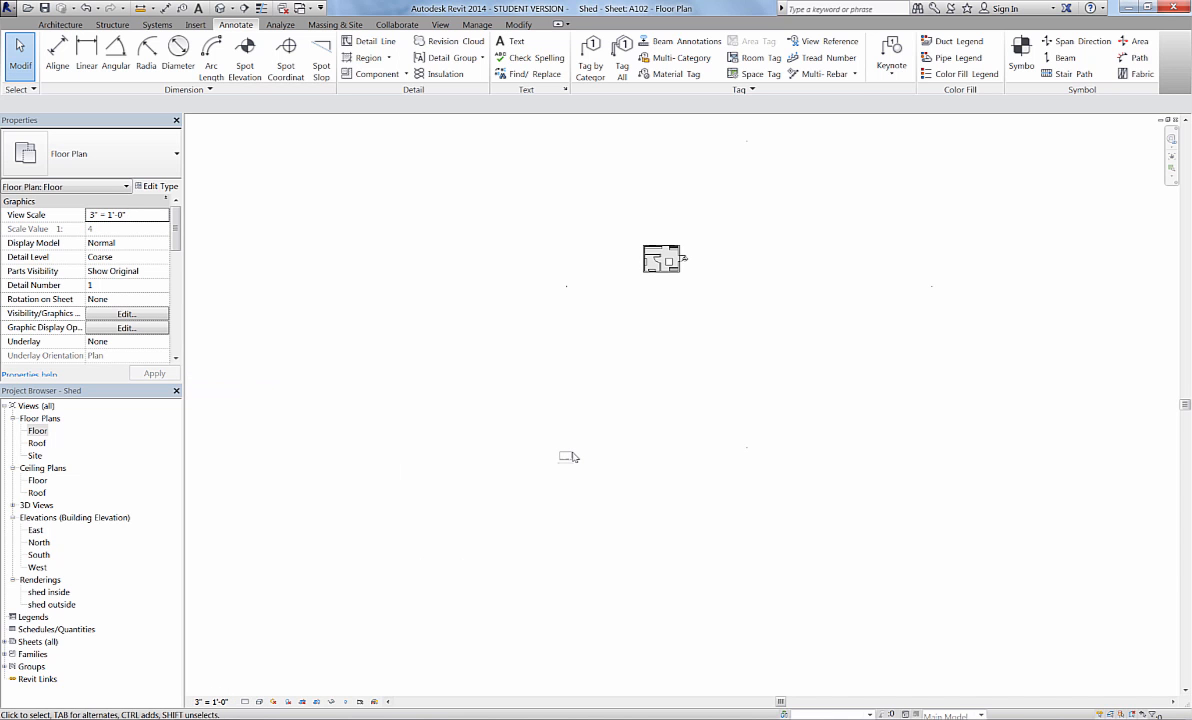
scroll(573, 457, up, 1)
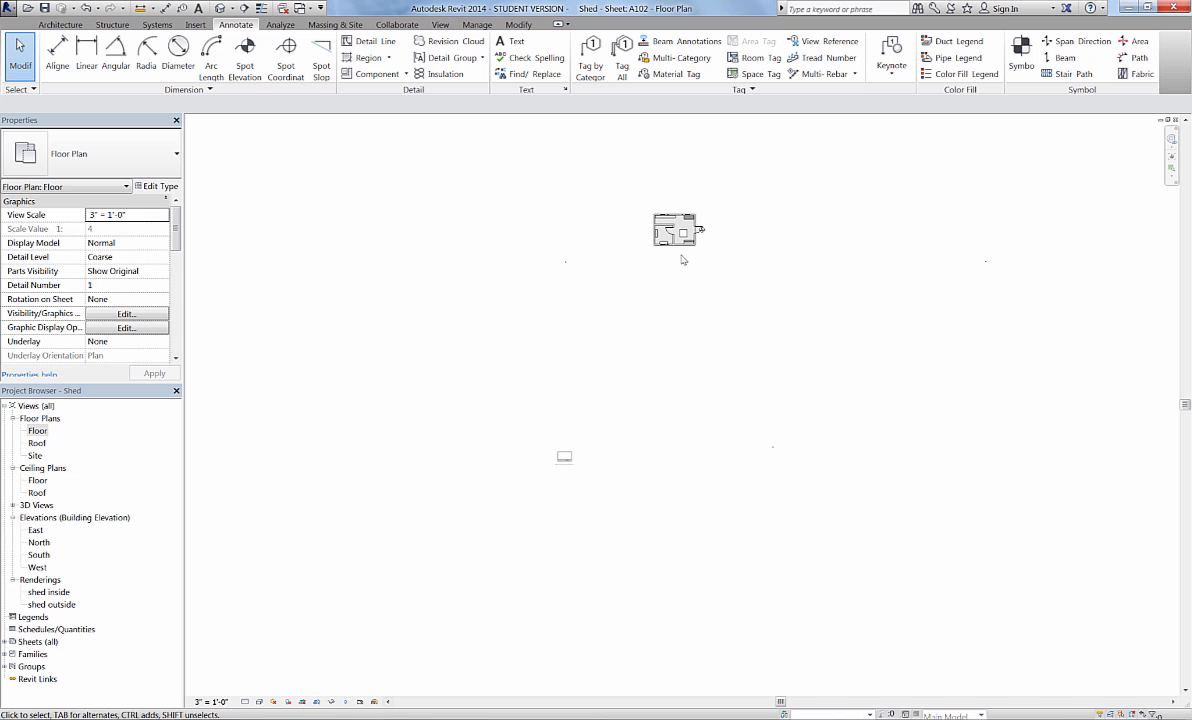
scroll(682, 259, up, 2)
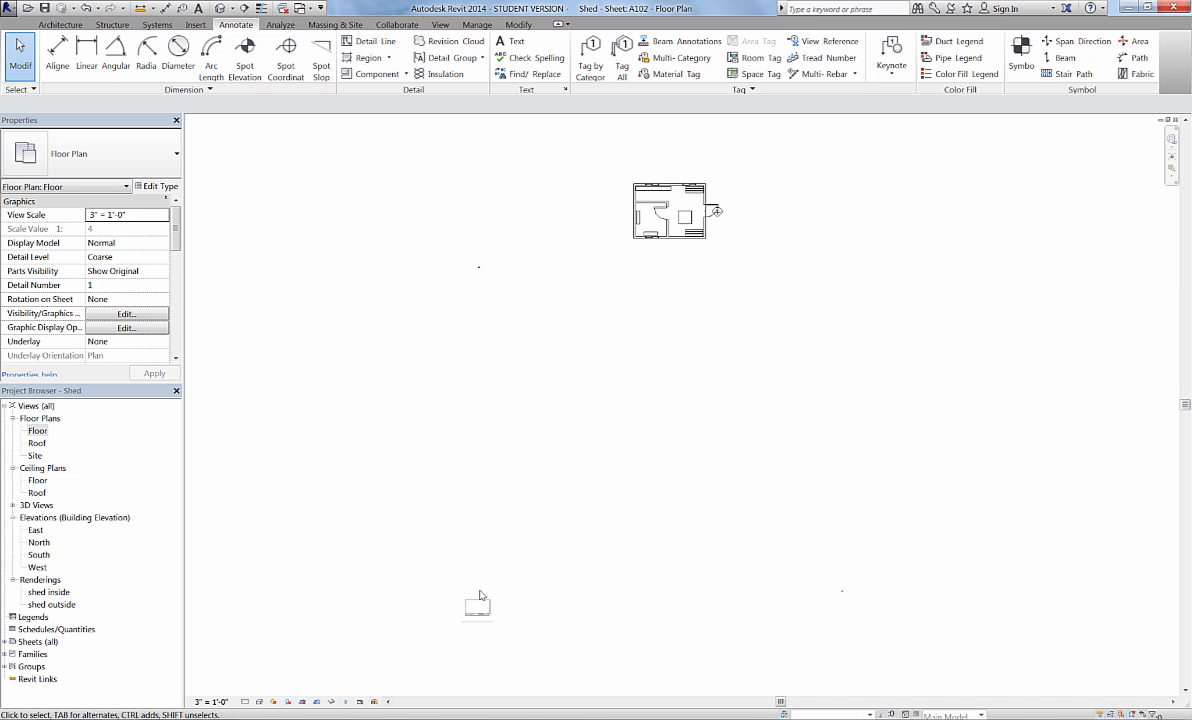
Step: Change the floor plan view's scale to 1" = 1'-0"
click(211, 701)
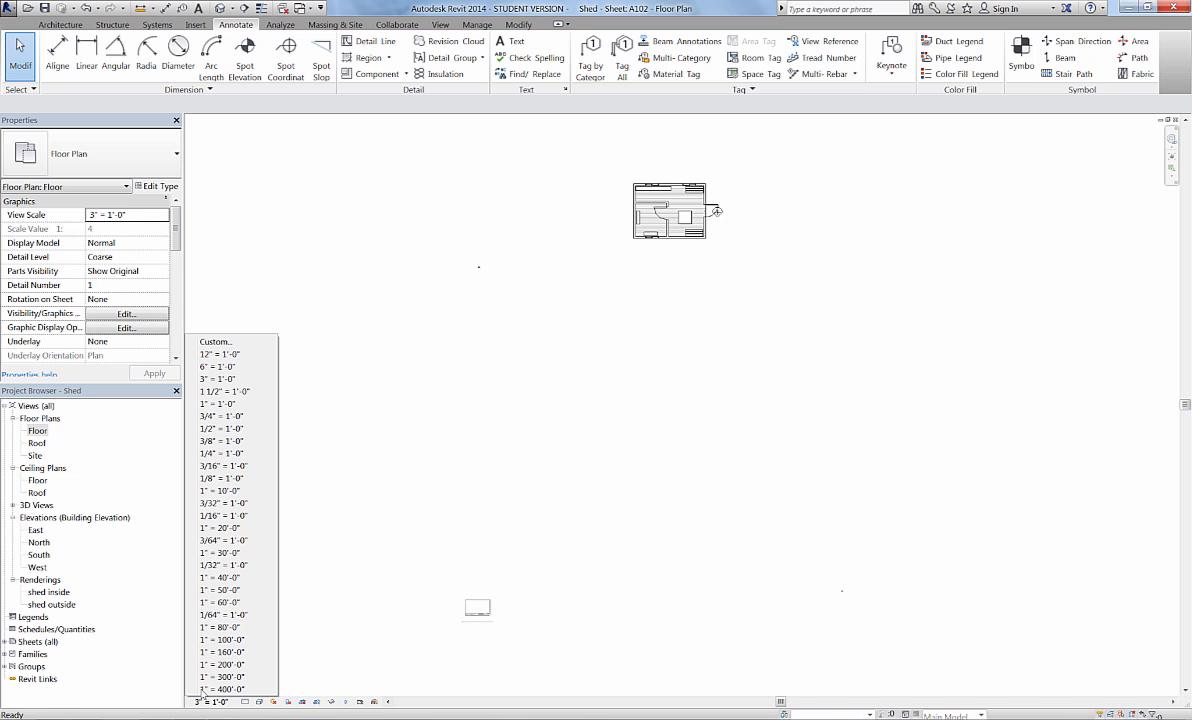
click(233, 404)
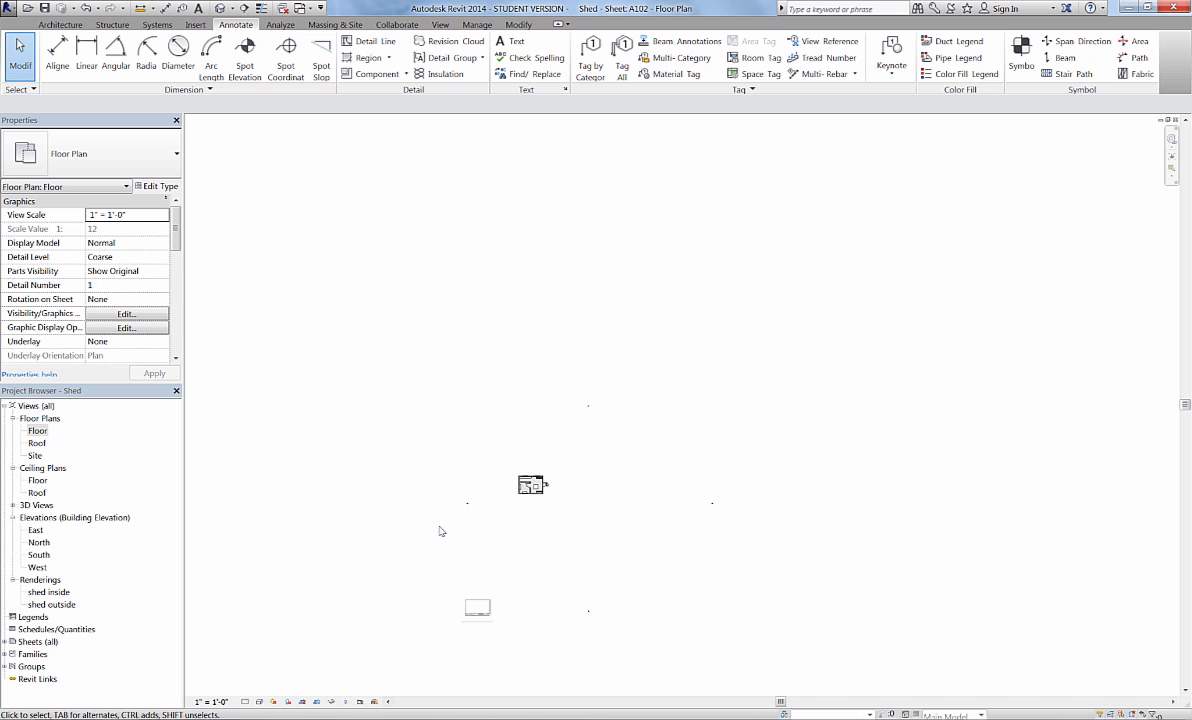
scroll(468, 540, up, 3)
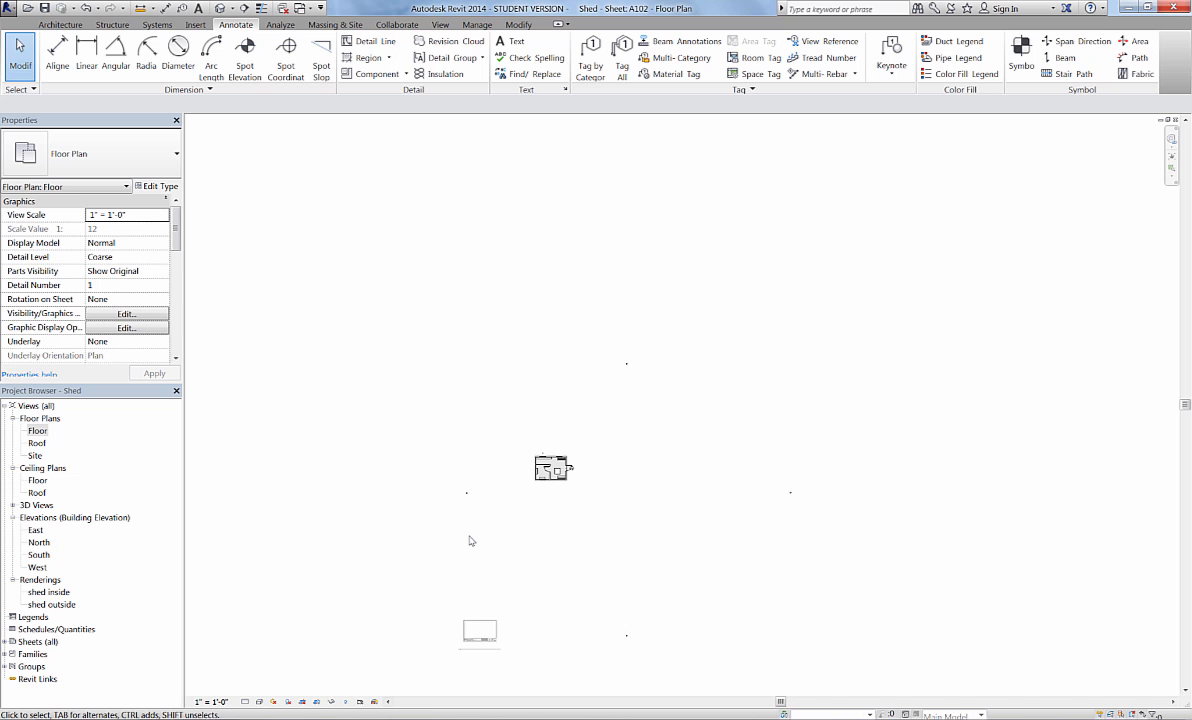
middle_drag(470, 541, 482, 428)
scroll(474, 423, up, 1)
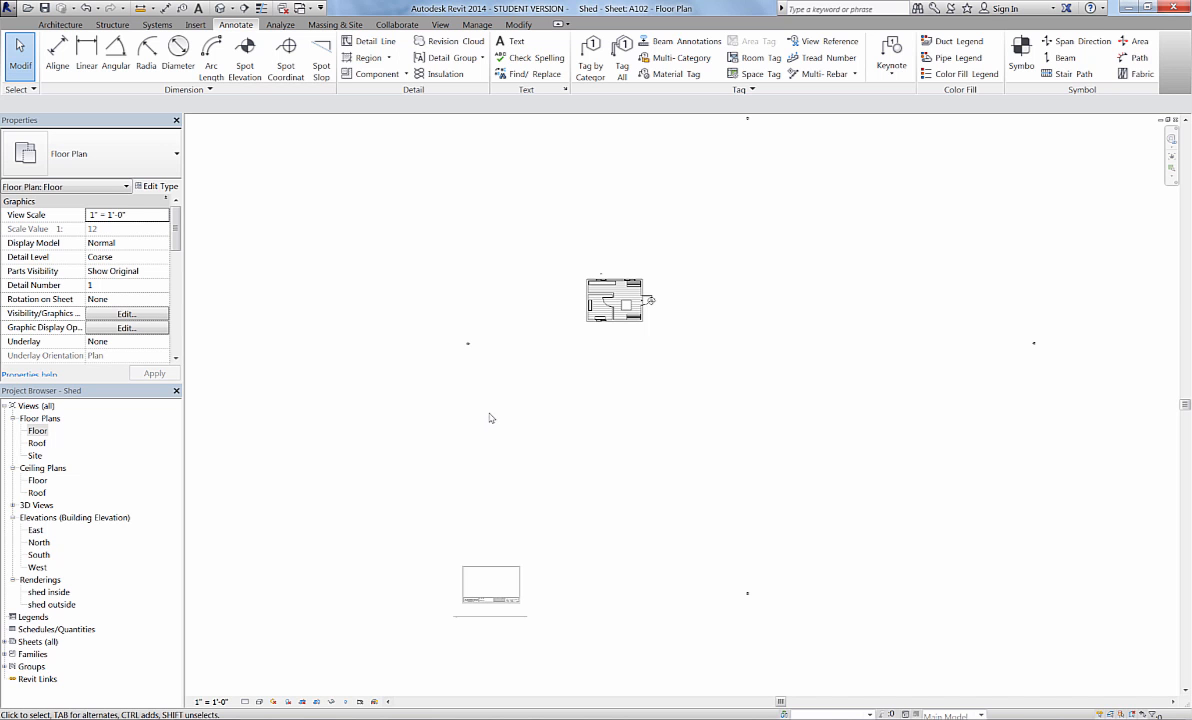
Step: Deactivate the floor plan view and move its viewport over the title block to compare the plan with the sheet size
right_click(510, 372)
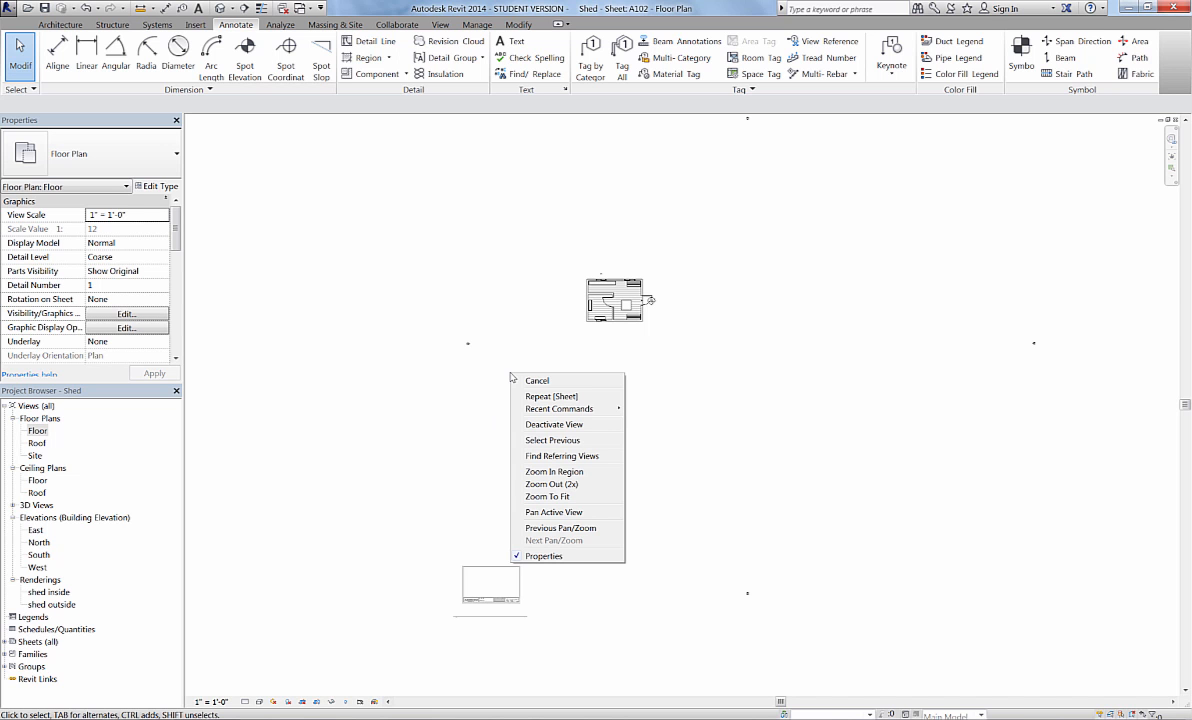
click(543, 426)
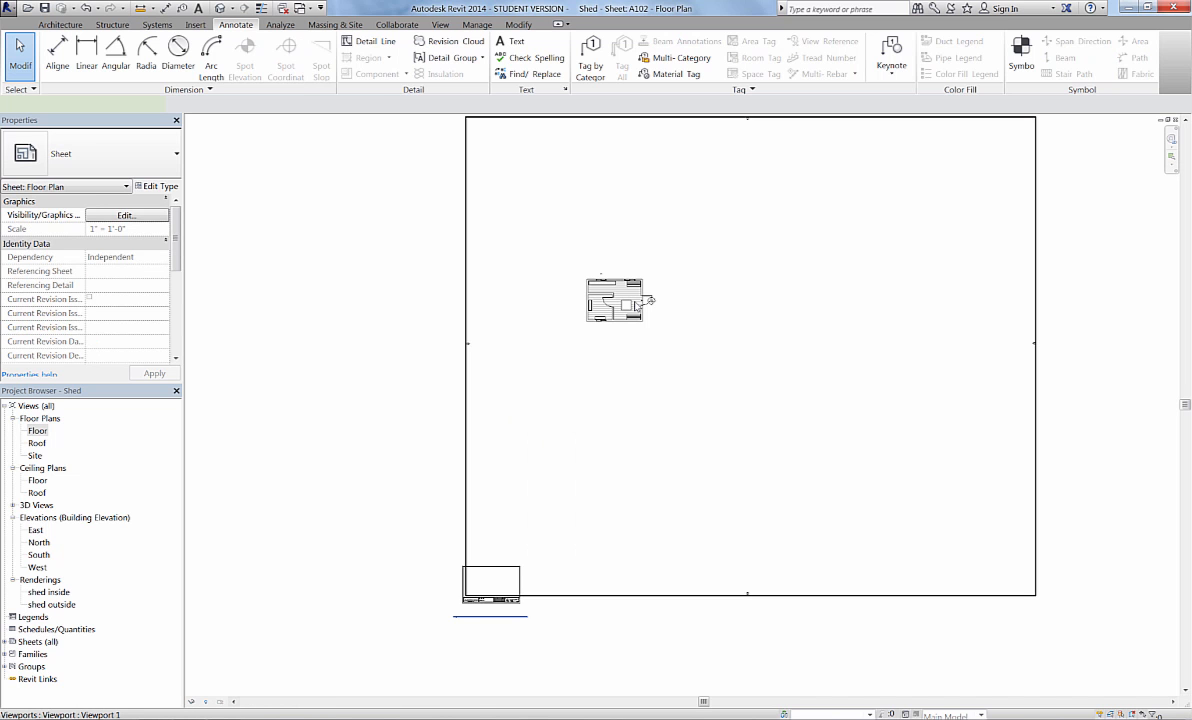
drag(637, 302, 497, 590)
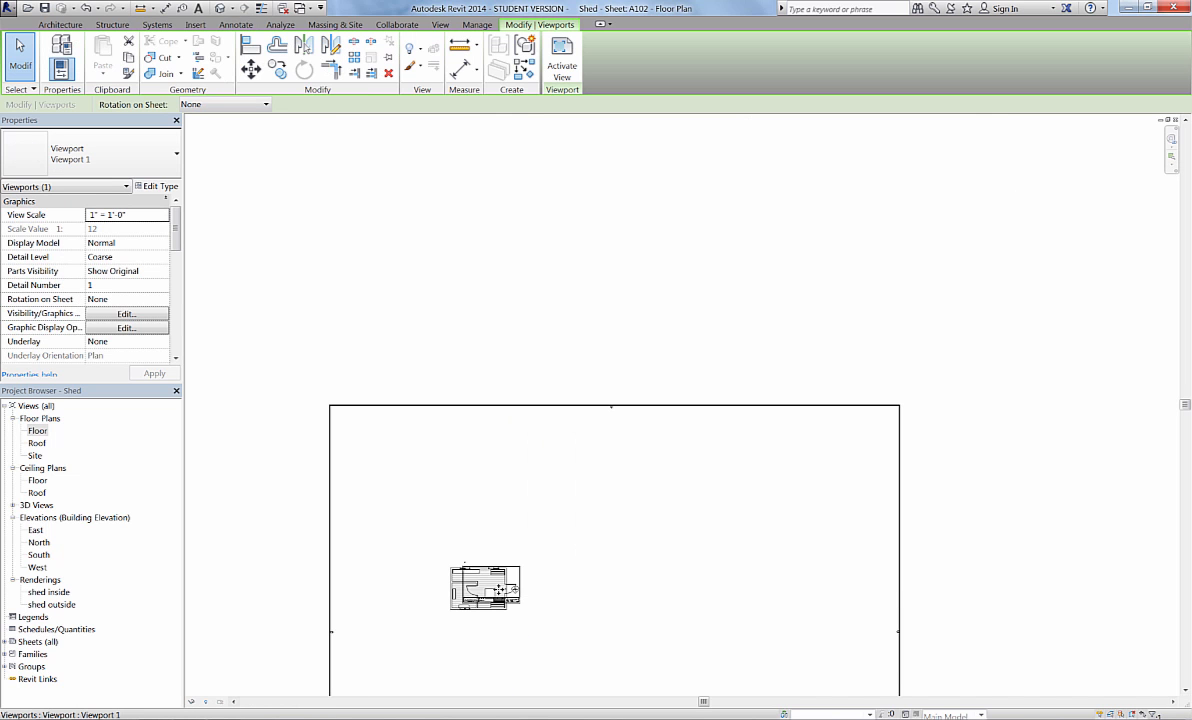
scroll(498, 590, up, 5)
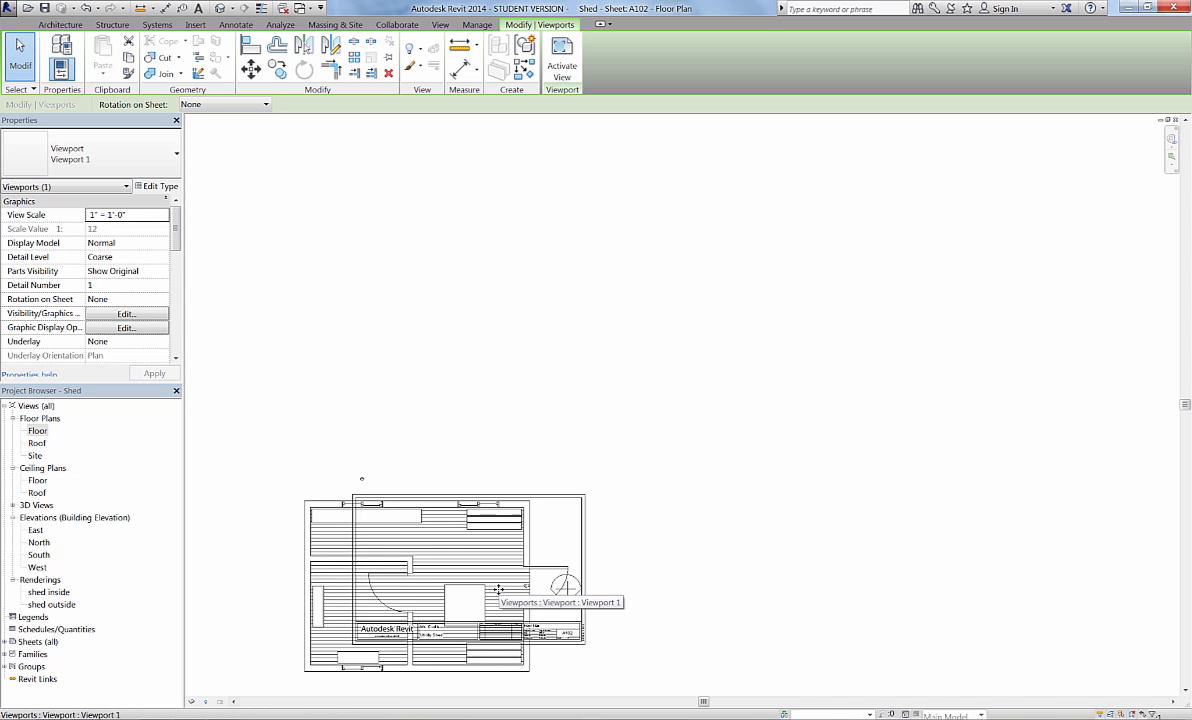
middle_drag(498, 590, 560, 420)
Step: Set the scale of the floor plan view on the sheet to 1/2" = 1'-0" and deactivate the view
right_click(606, 356)
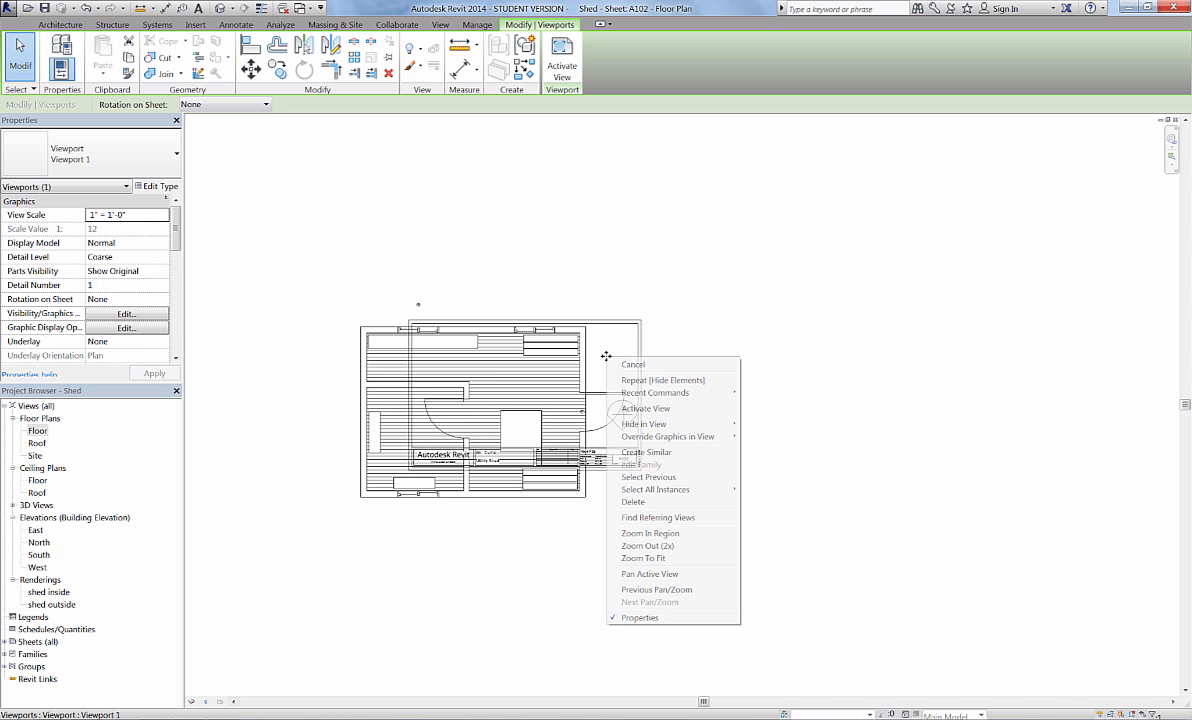
click(632, 408)
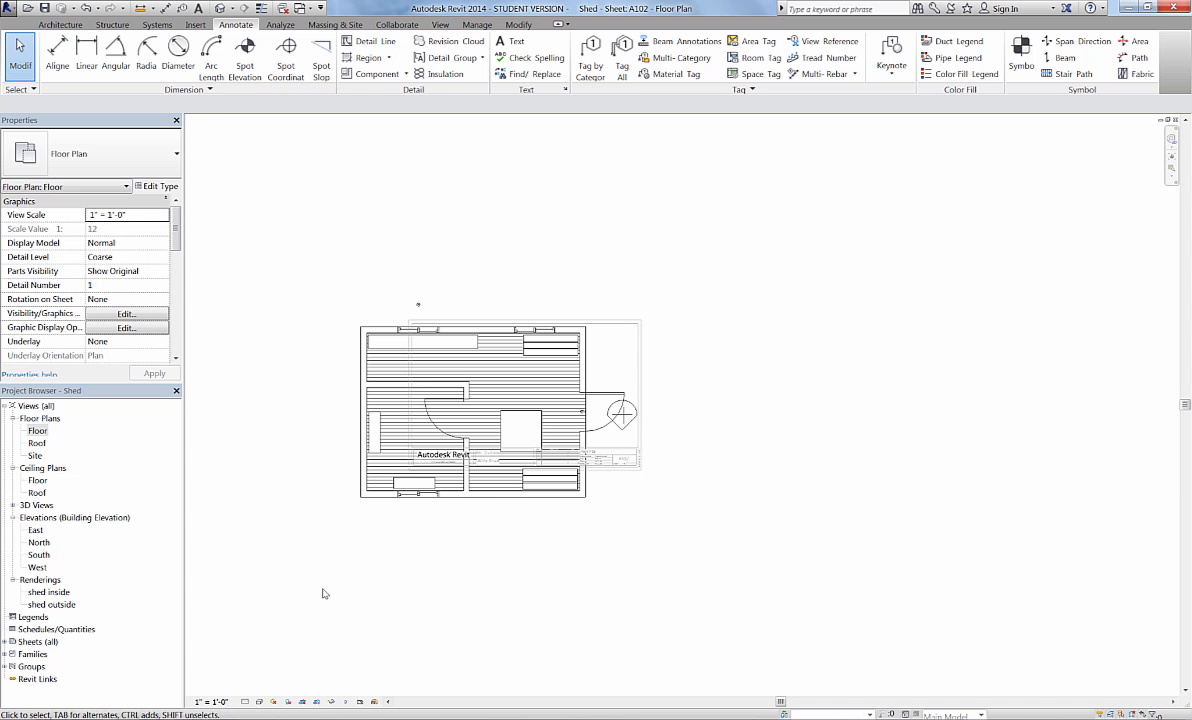
click(211, 701)
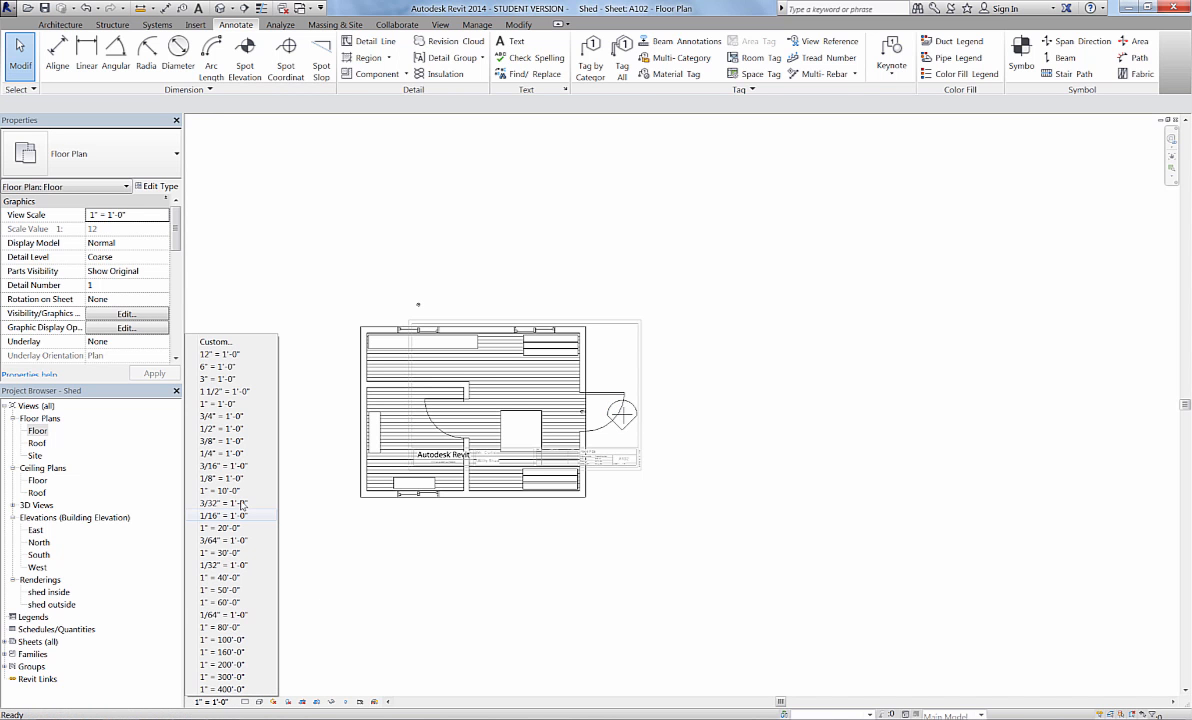
click(233, 429)
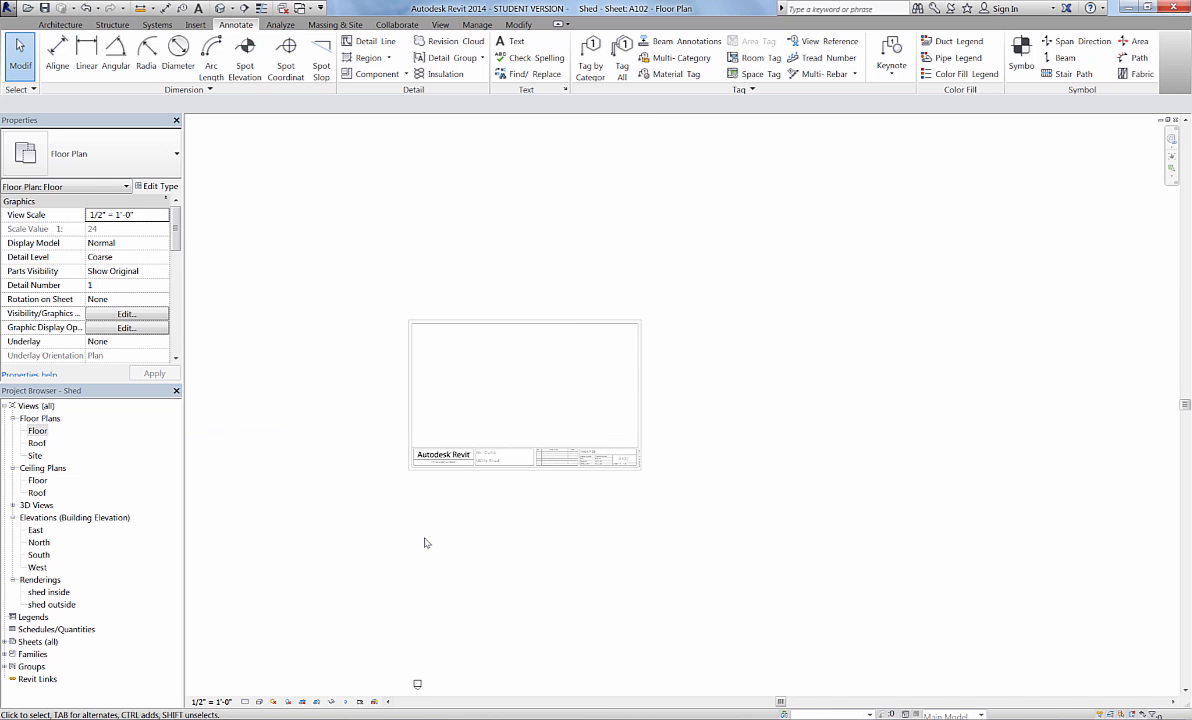
scroll(424, 542, down, 6)
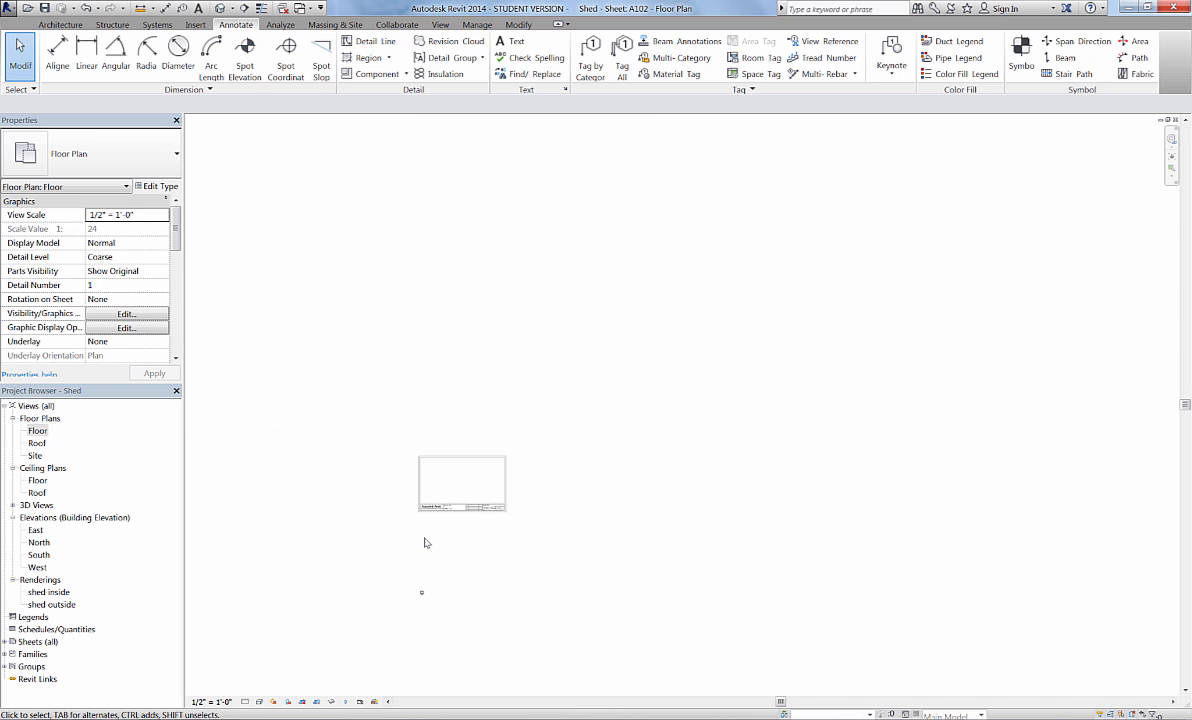
scroll(424, 542, up, 1)
middle_drag(459, 493, 510, 355)
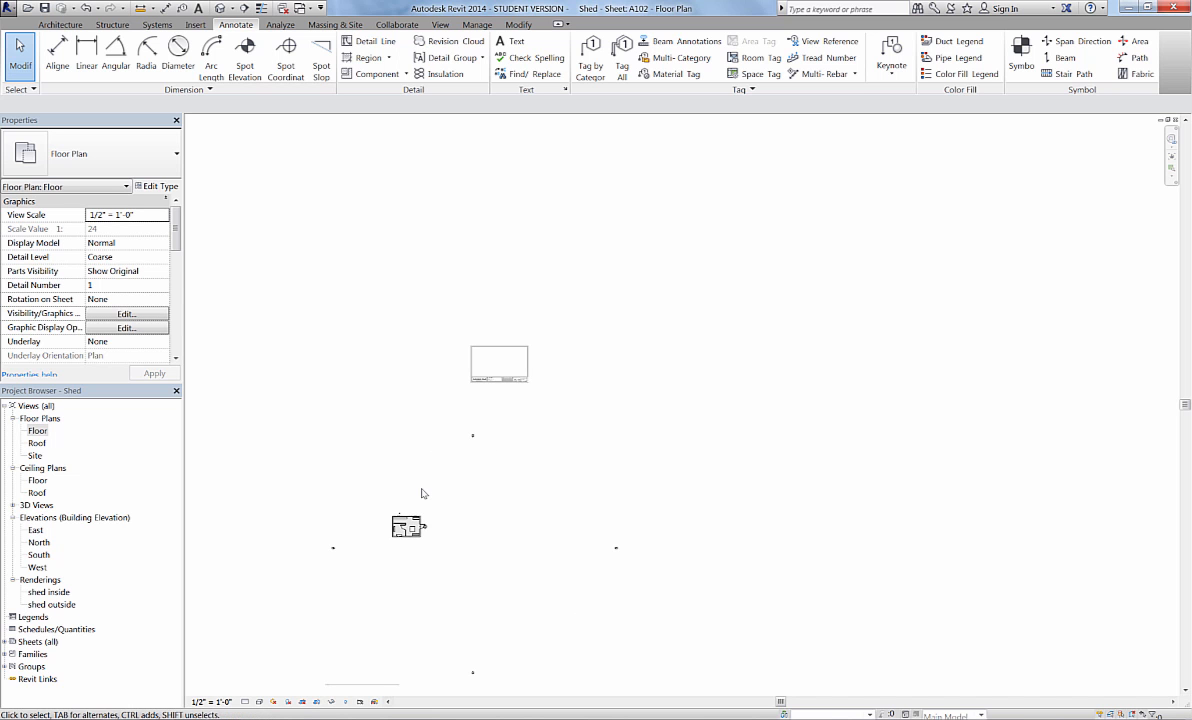
right_click(421, 493)
click(447, 537)
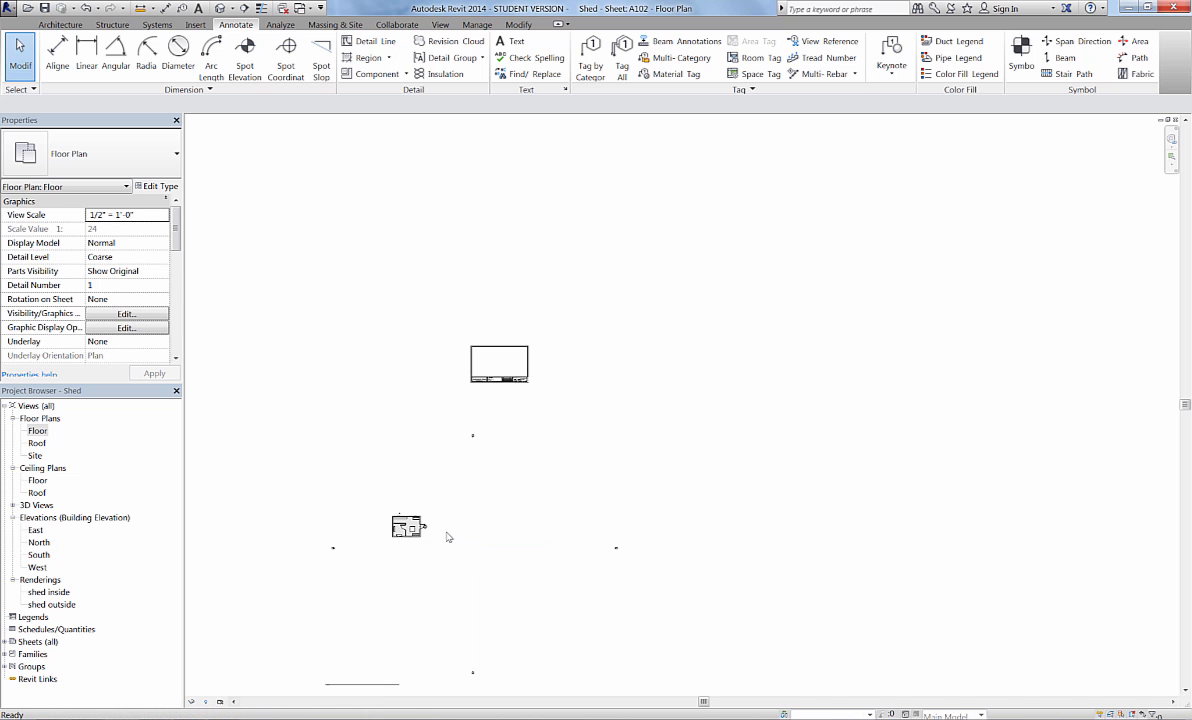
Step: Move the floor plan viewport onto the sheet and center the plan in the space above the title block
click(410, 505)
drag(416, 522, 498, 370)
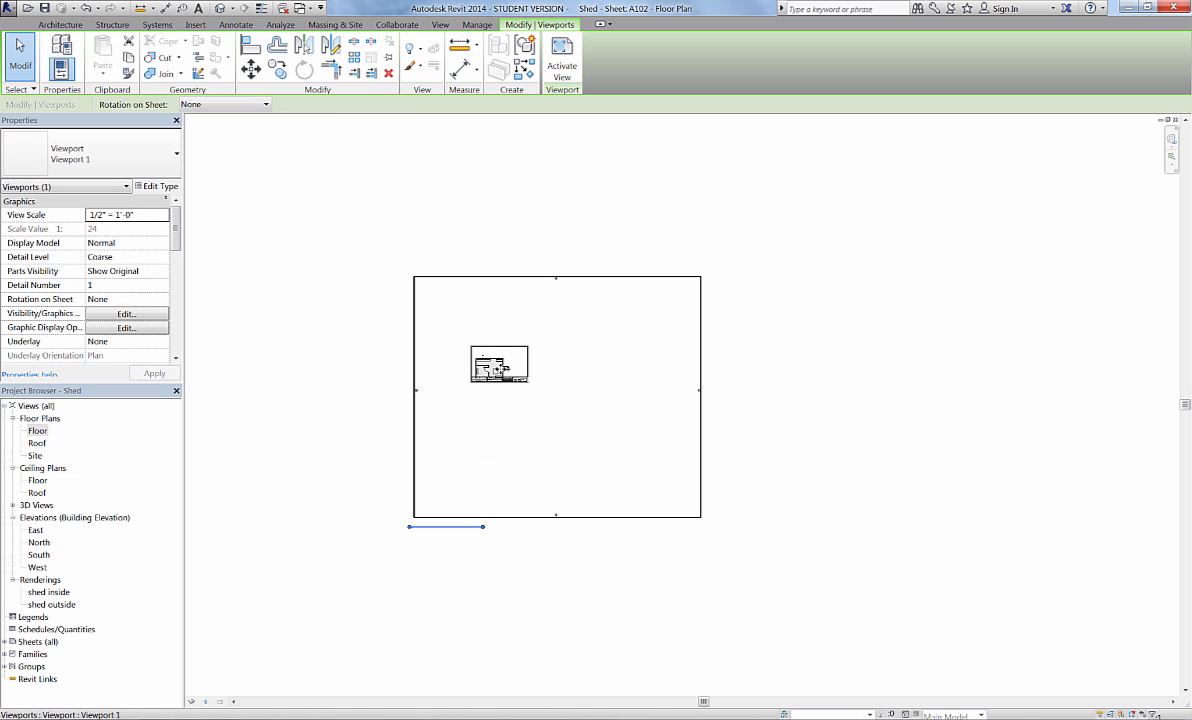
scroll(498, 369, up, 5)
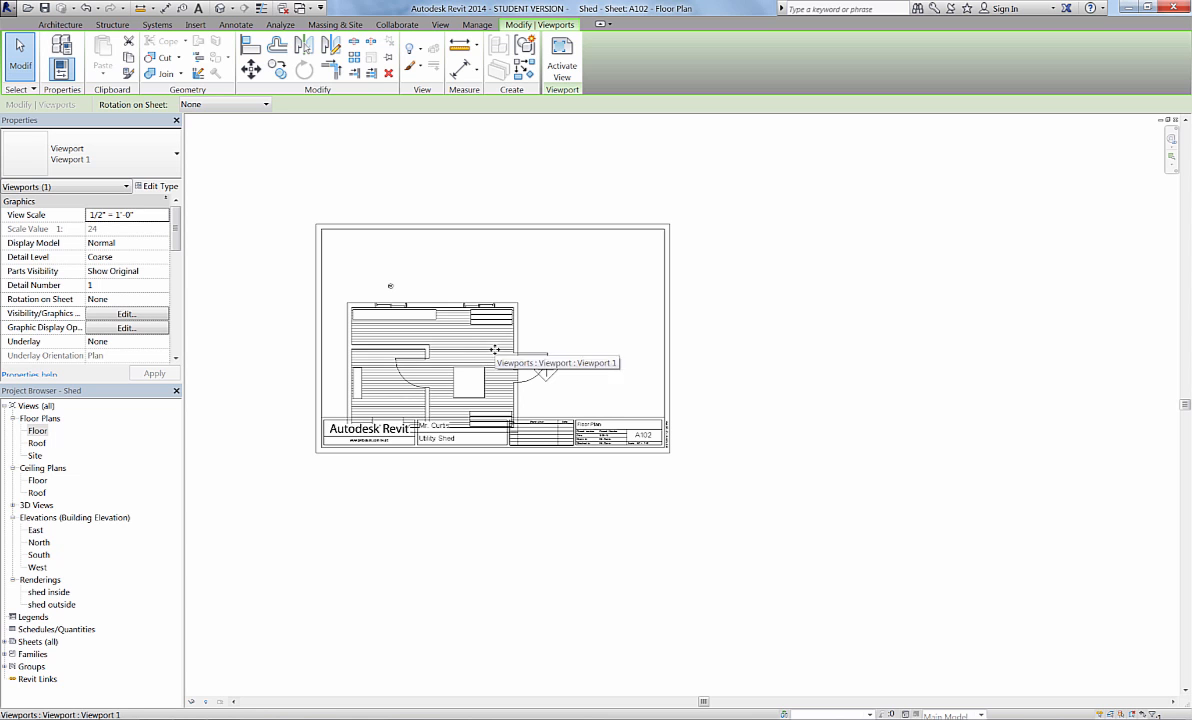
mouse_move(500, 342)
mouse_down()
mouse_move(544, 311)
mouse_move(487, 318)
mouse_move(553, 315)
mouse_up()
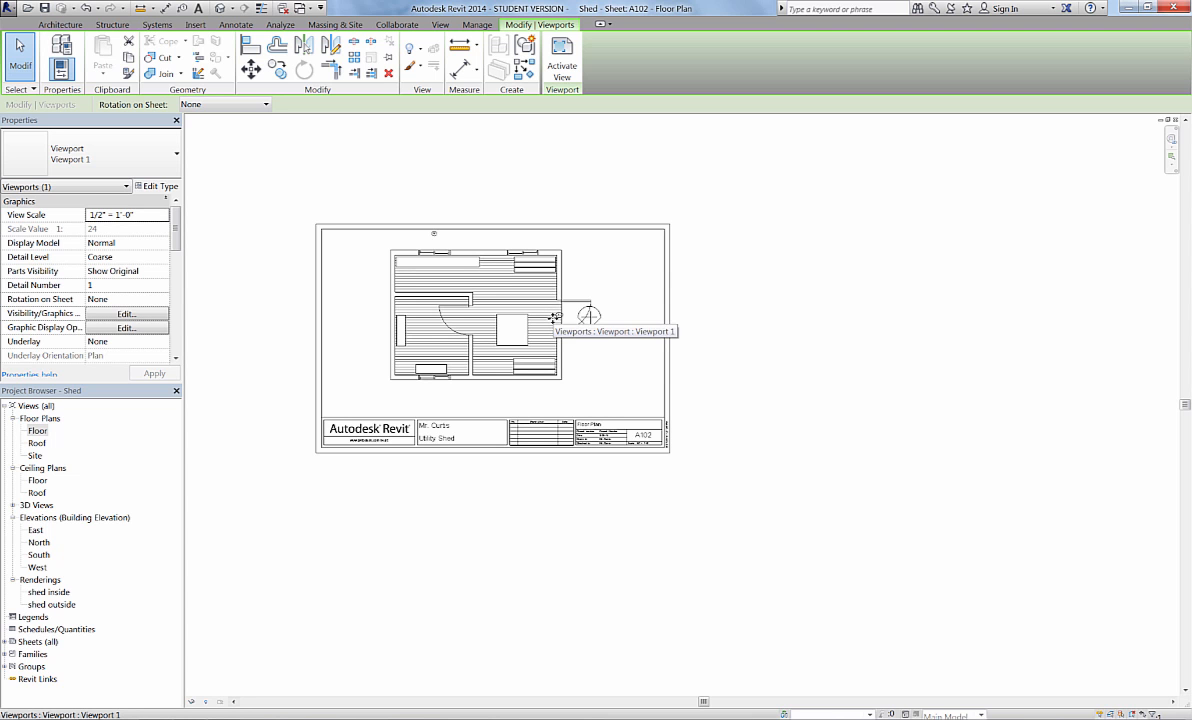
drag(555, 317, 552, 366)
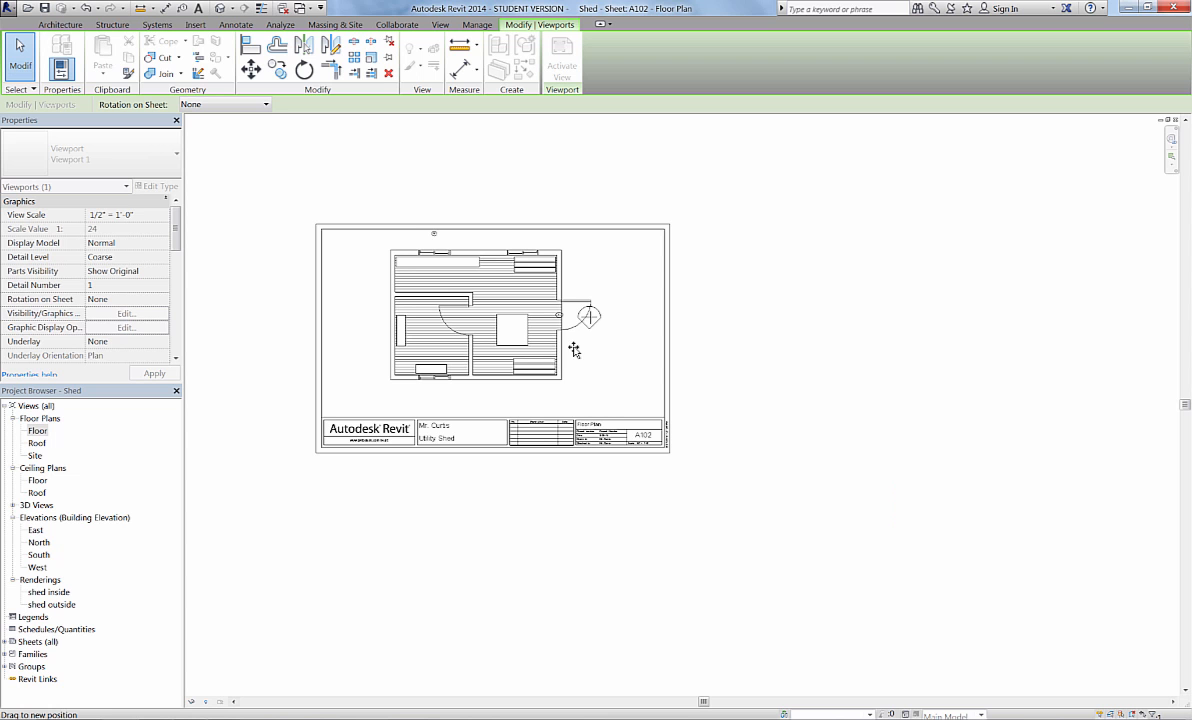
drag(561, 321, 562, 326)
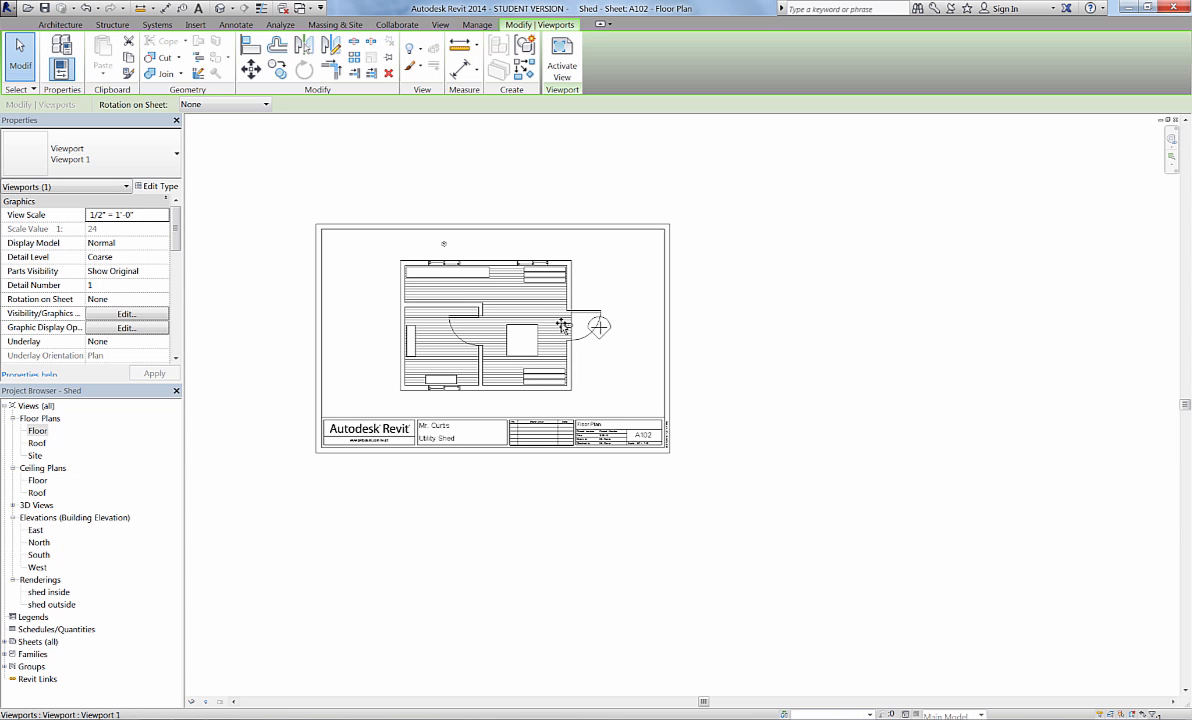
Step: Try moving the view title on its own to just above the title block, and undo the move
scroll(562, 323, down, 5)
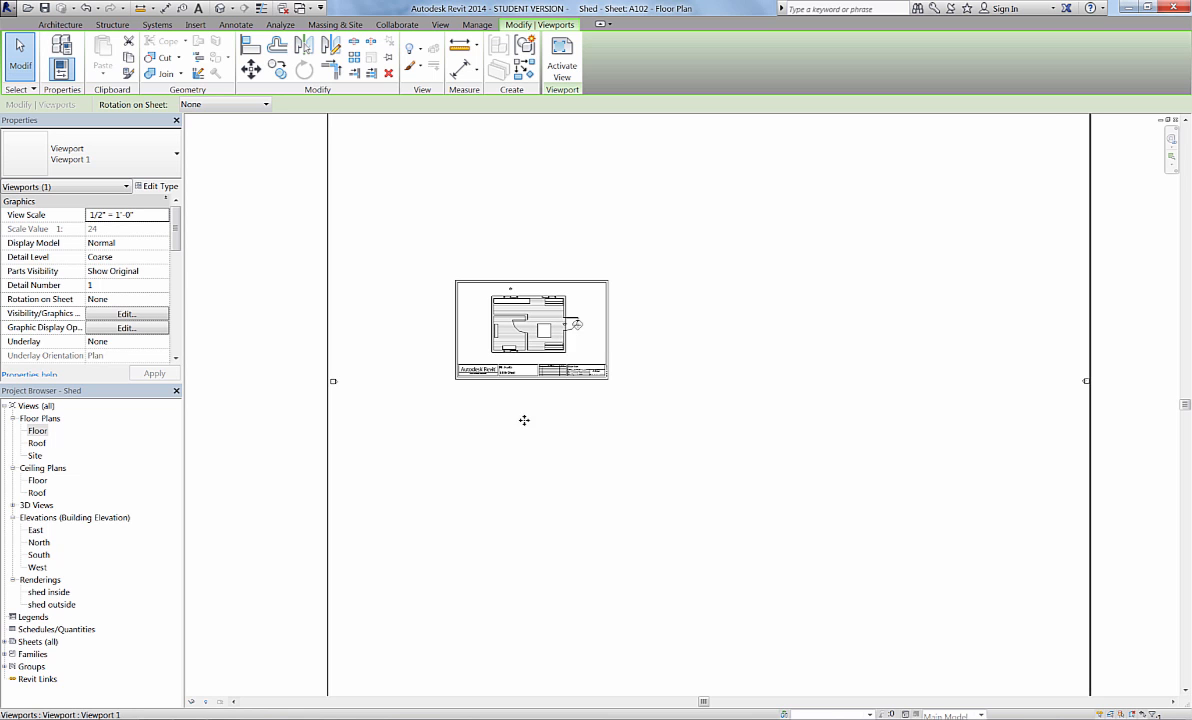
middle_drag(518, 443, 518, 293)
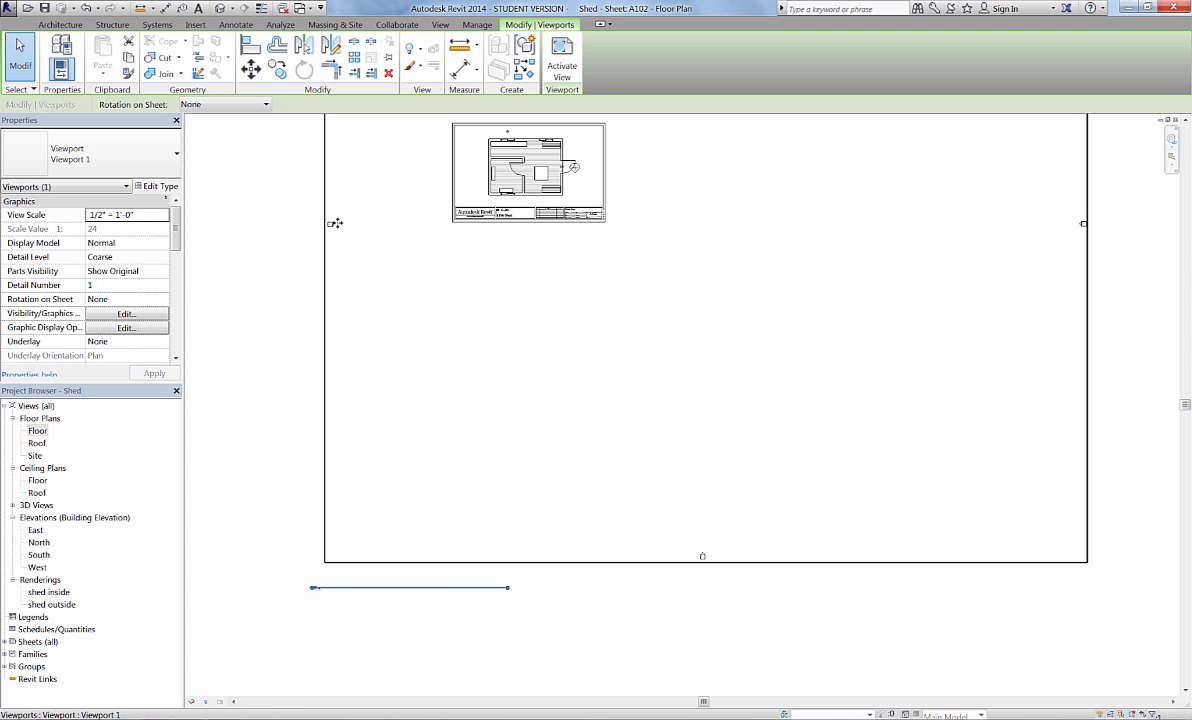
click(311, 370)
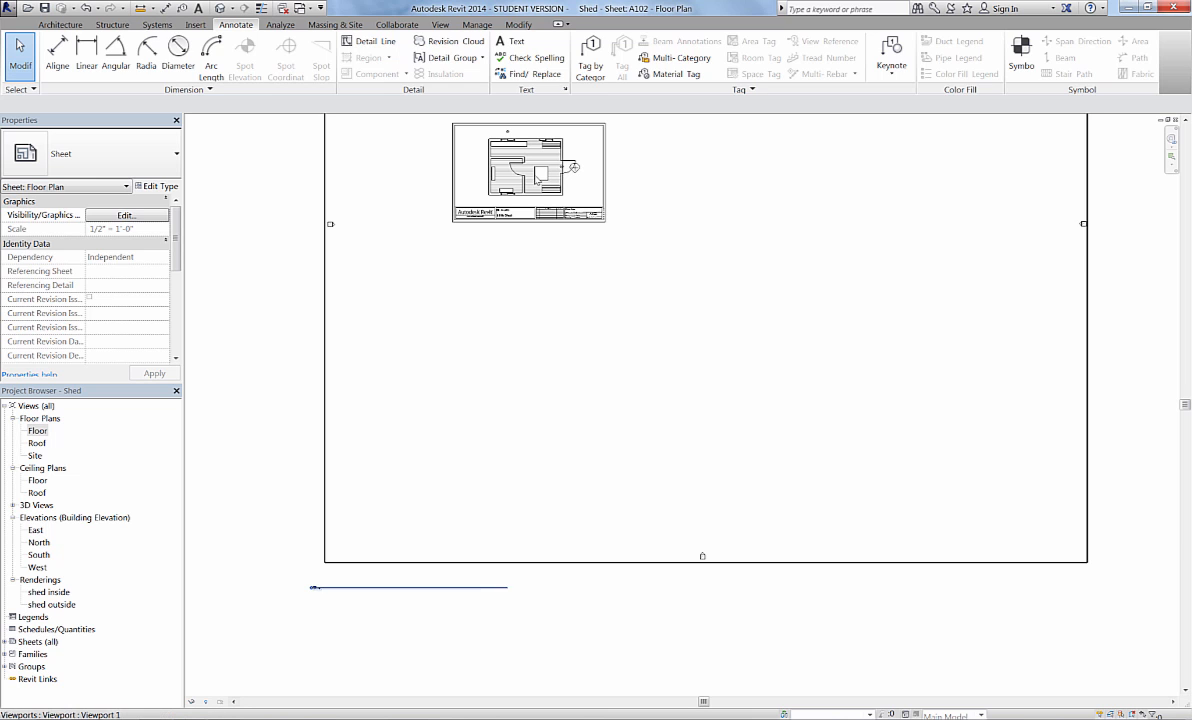
click(506, 229)
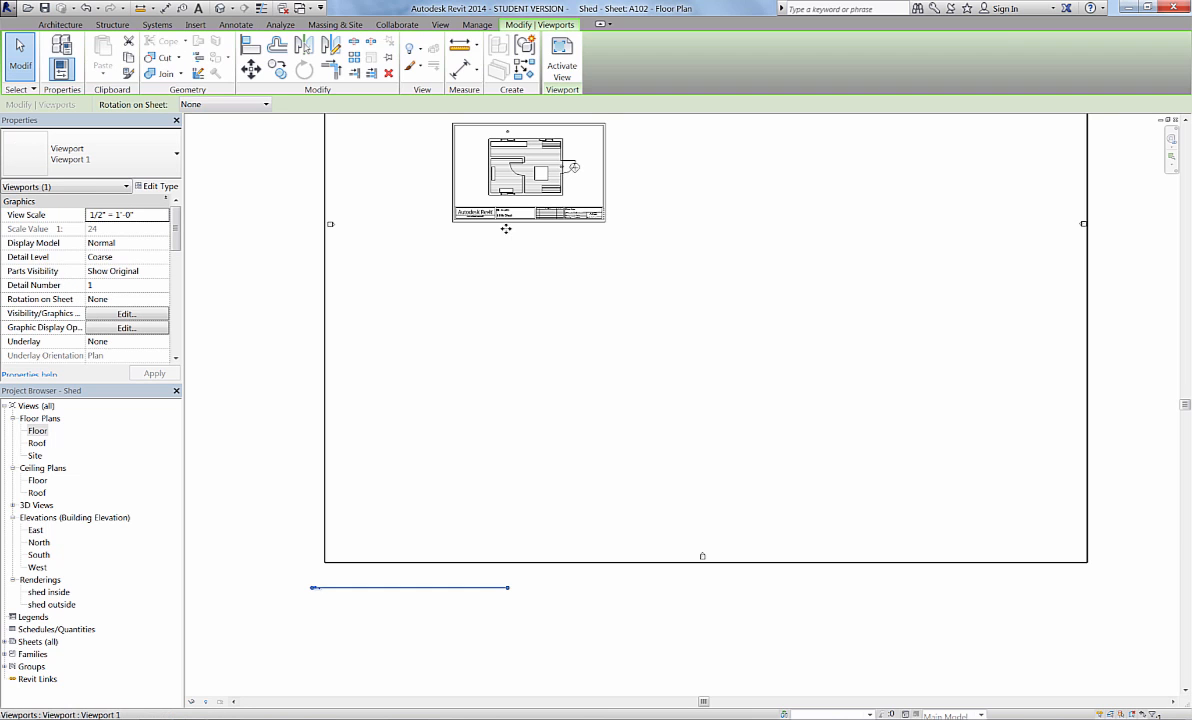
click(231, 190)
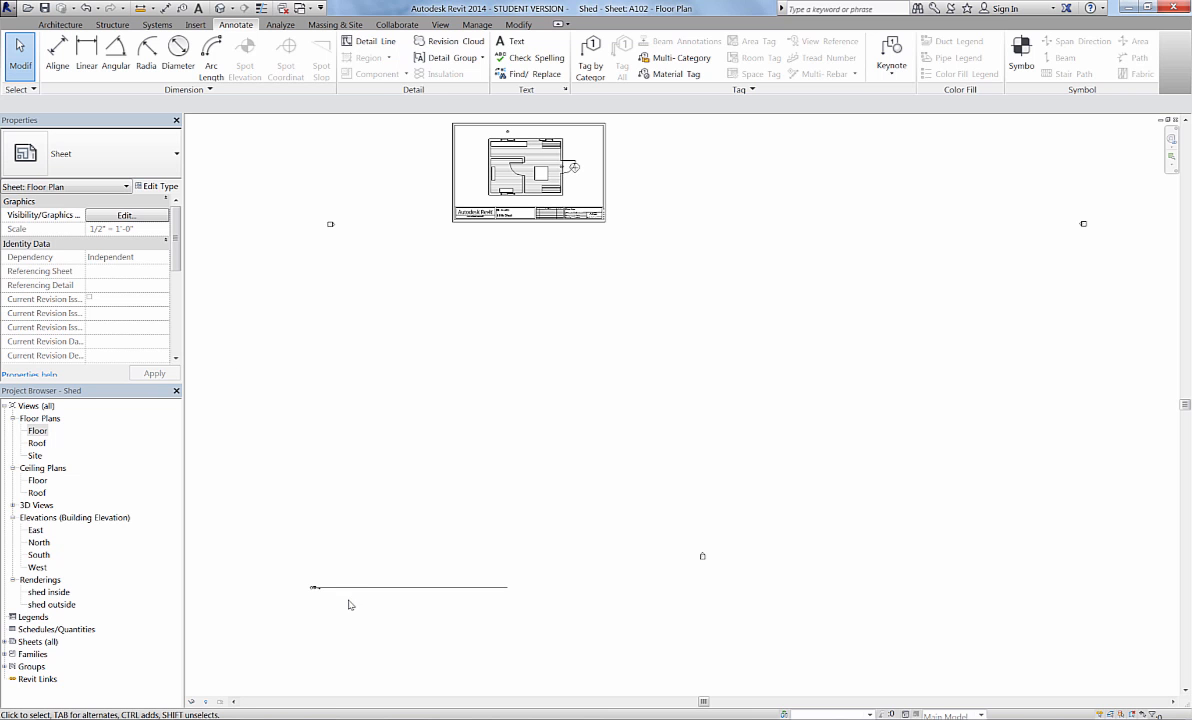
drag(354, 593, 498, 203)
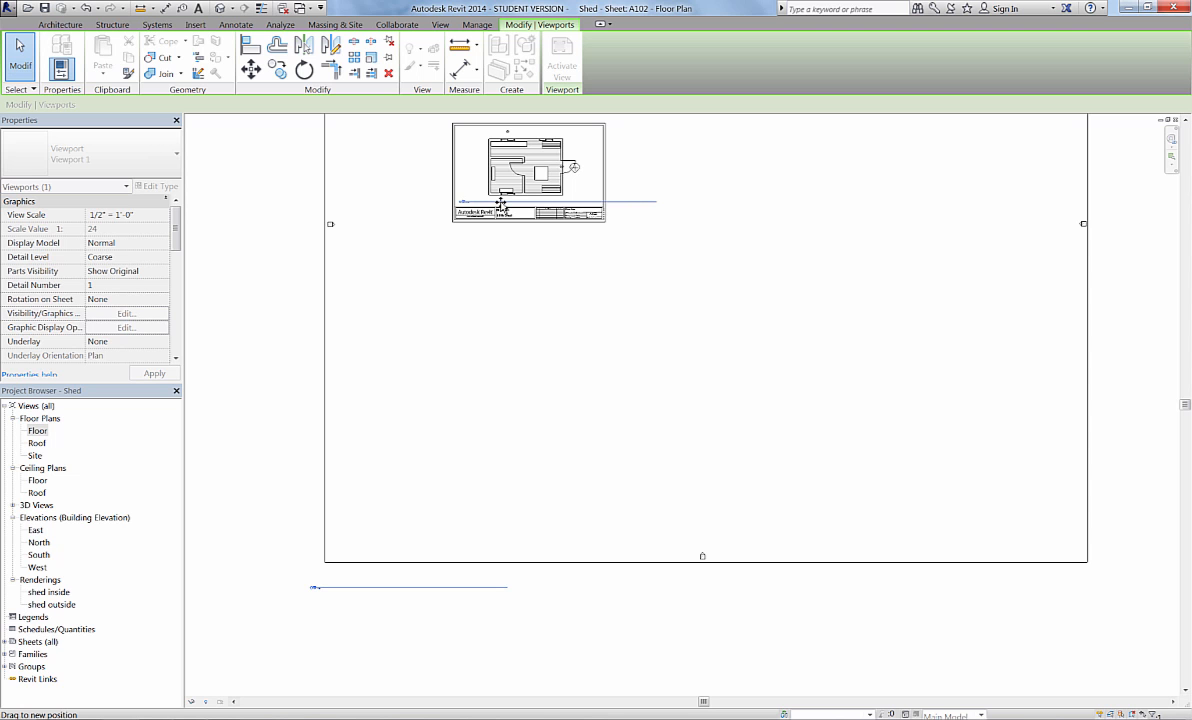
drag(500, 203, 500, 203)
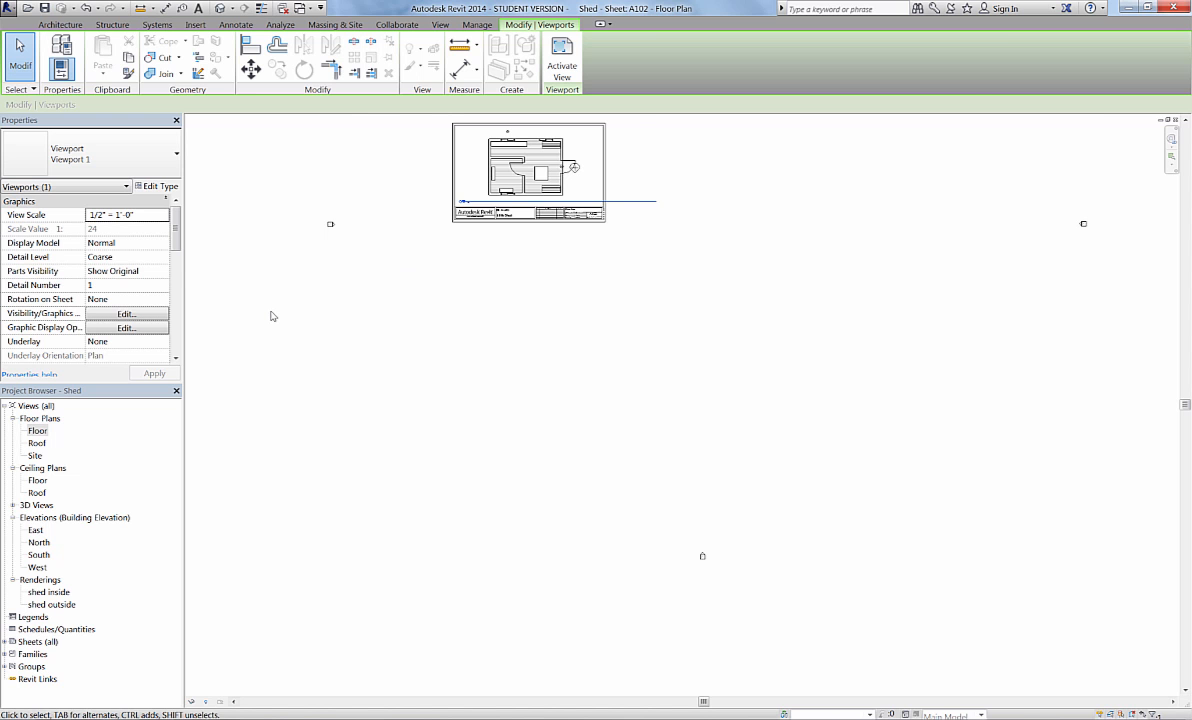
key(ctrl+z)
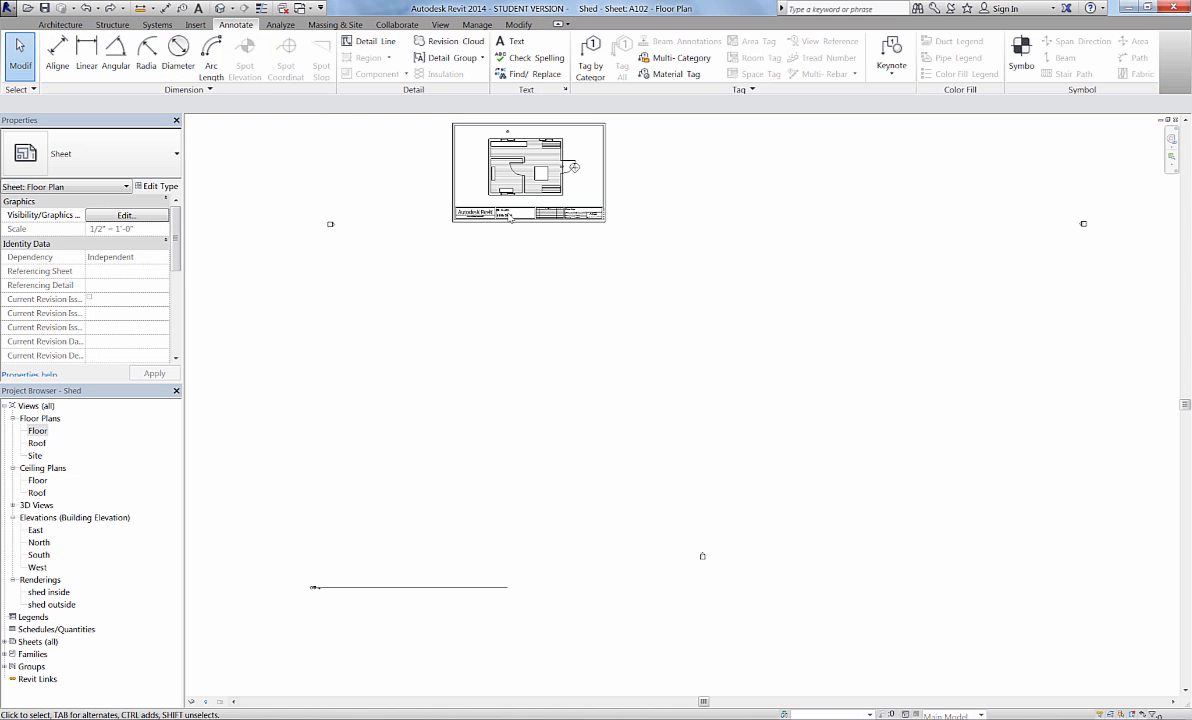
Step: Try moving the view title while the whole floor plan viewport is selected, and undo the move
click(533, 162)
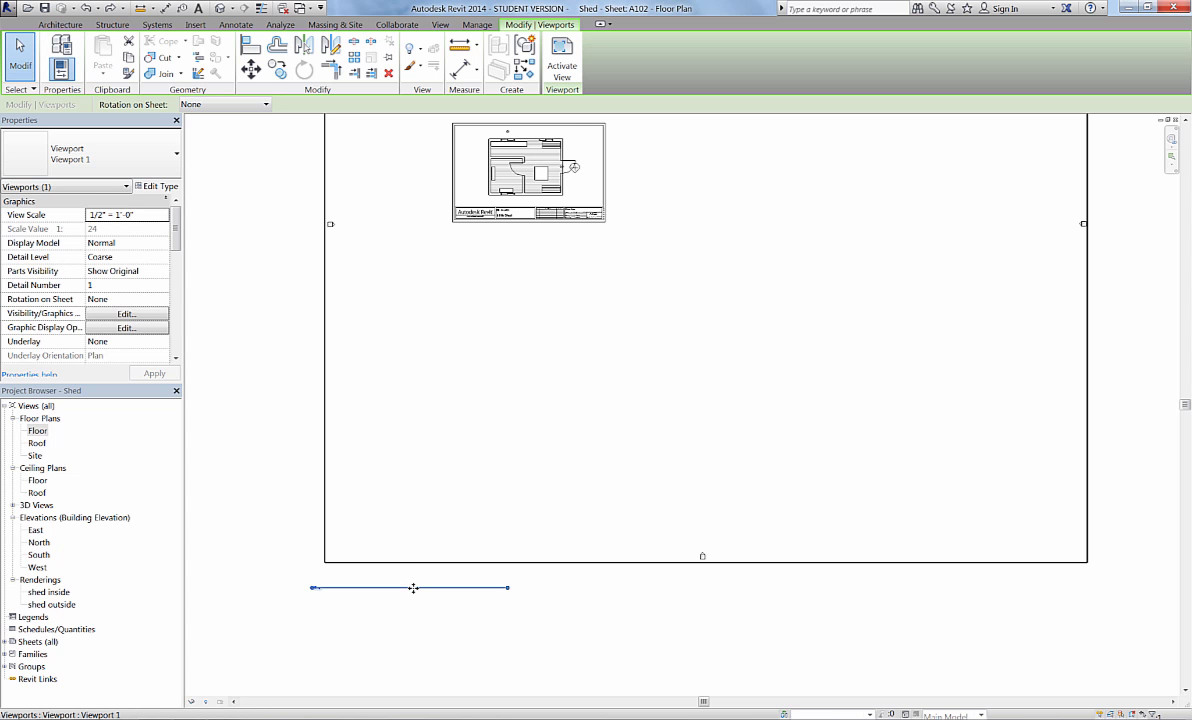
drag(413, 588, 424, 553)
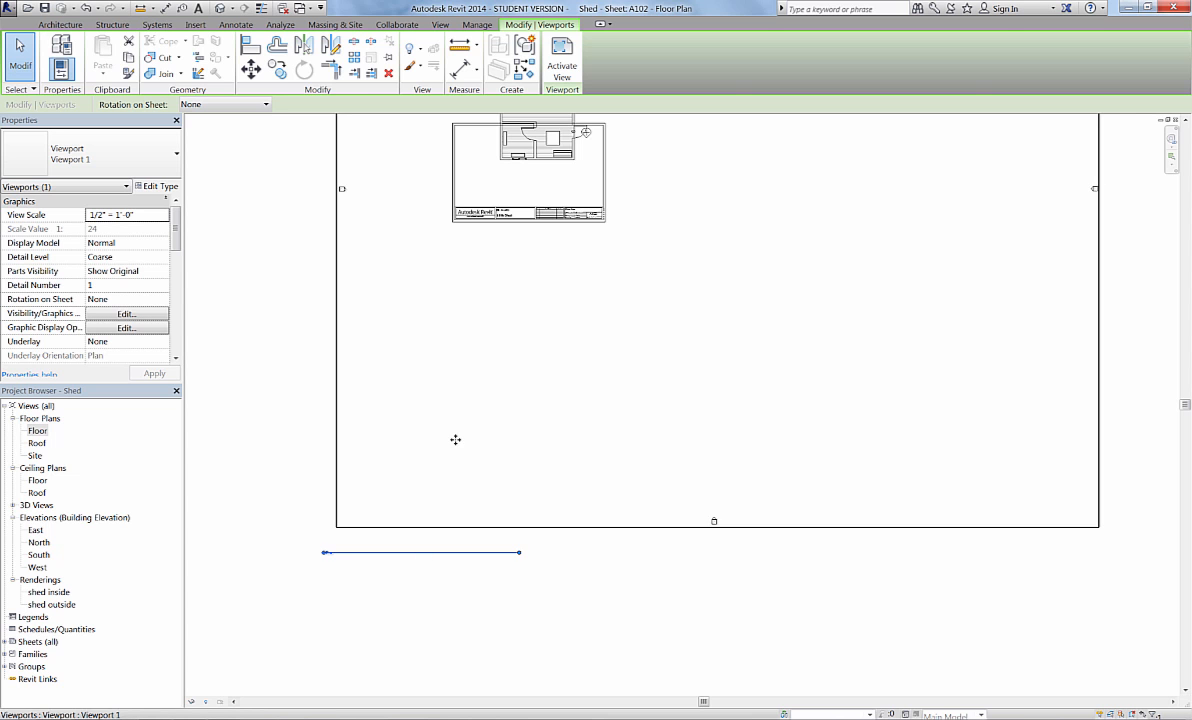
key(ctrl+z)
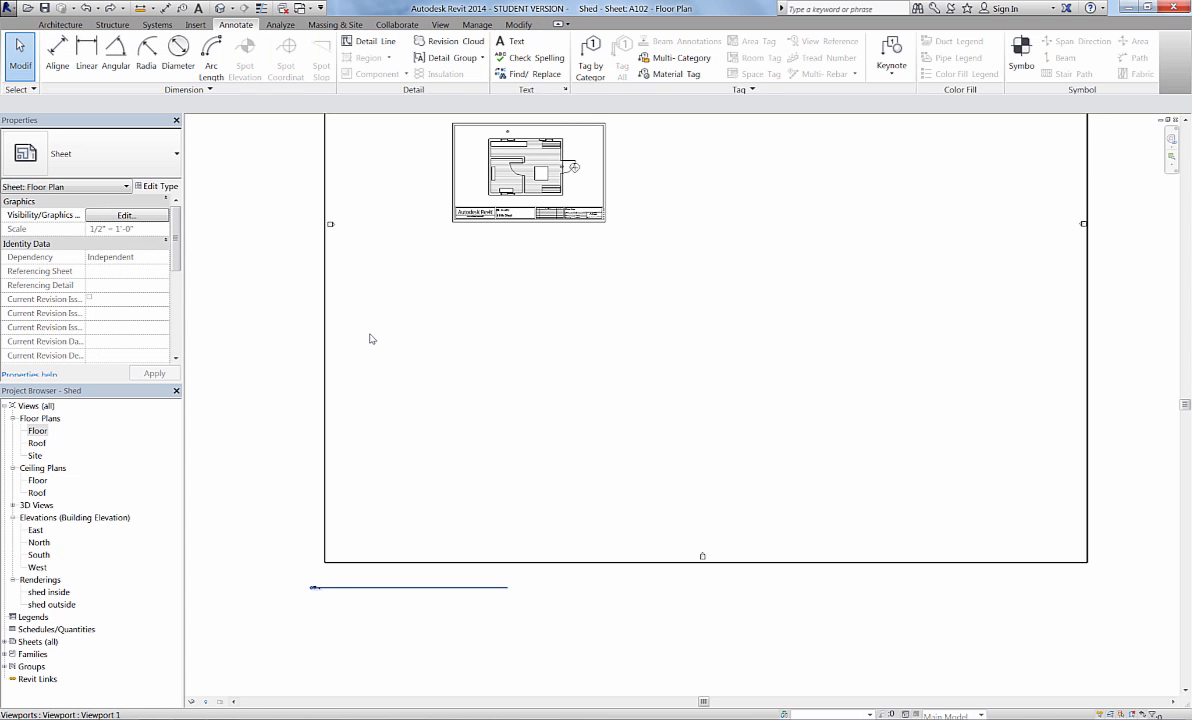
Step: Deselect the viewport and move only its view title onto the sheet, between the plan and the title block
click(265, 255)
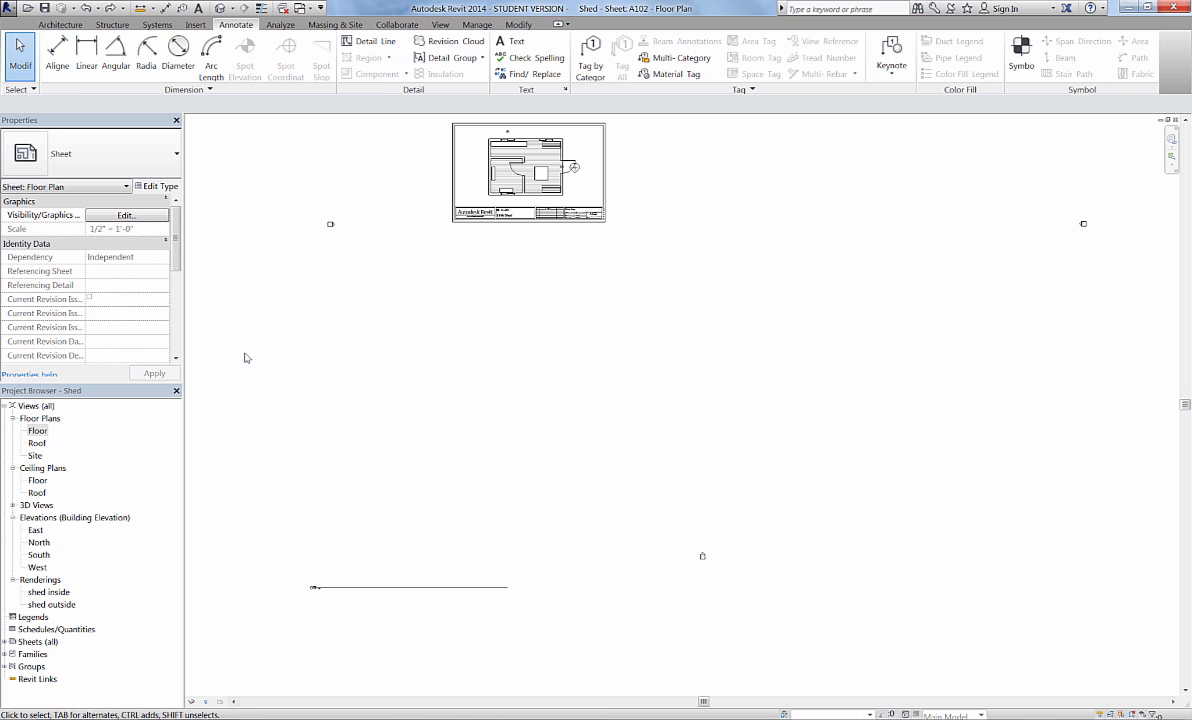
drag(346, 588, 499, 203)
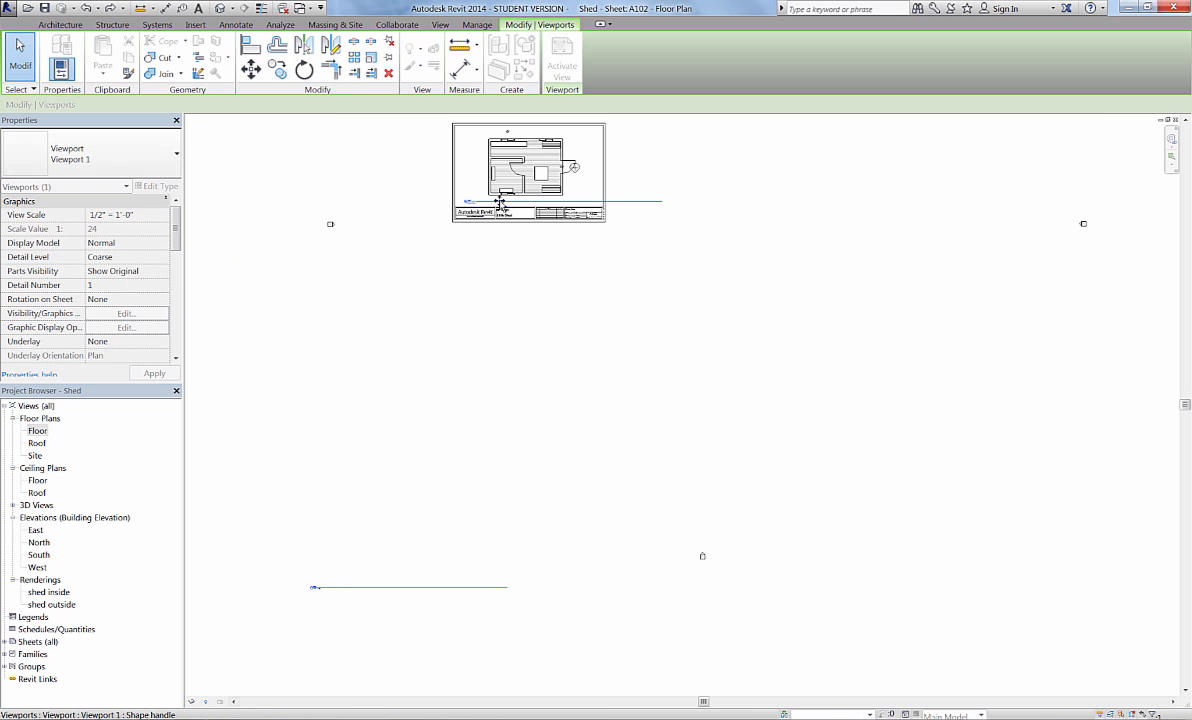
scroll(499, 203, up, 8)
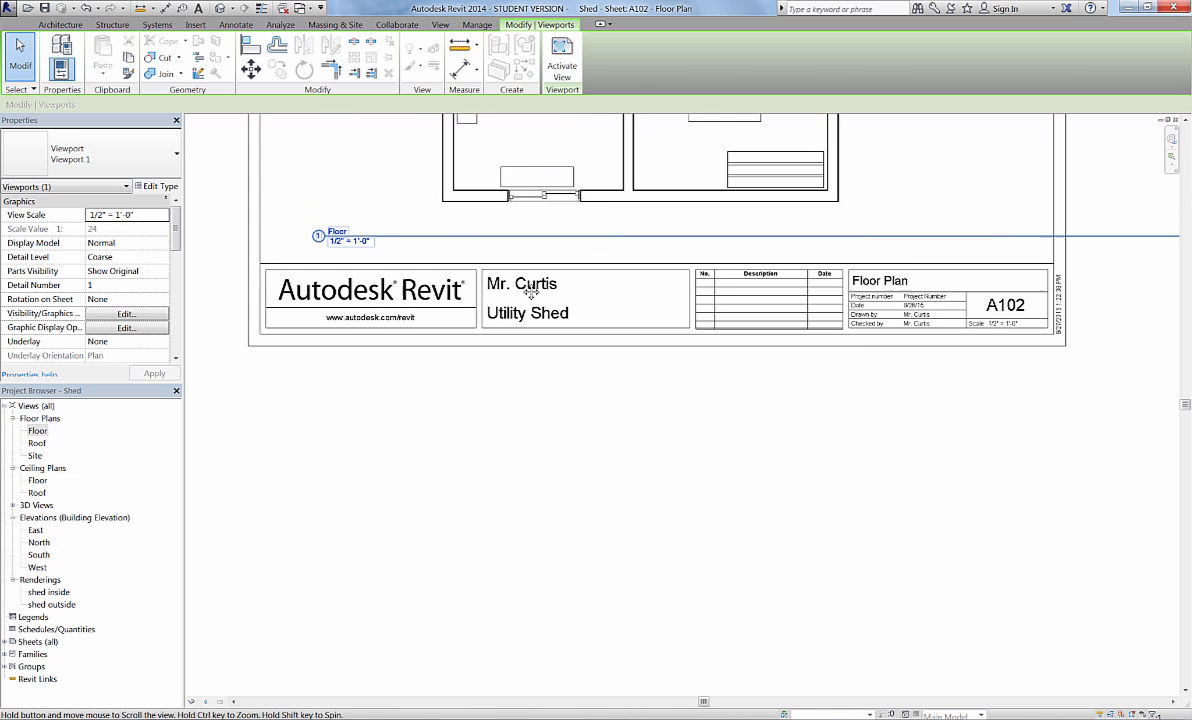
scroll(531, 291, down, 5)
scroll(778, 498, down, 2)
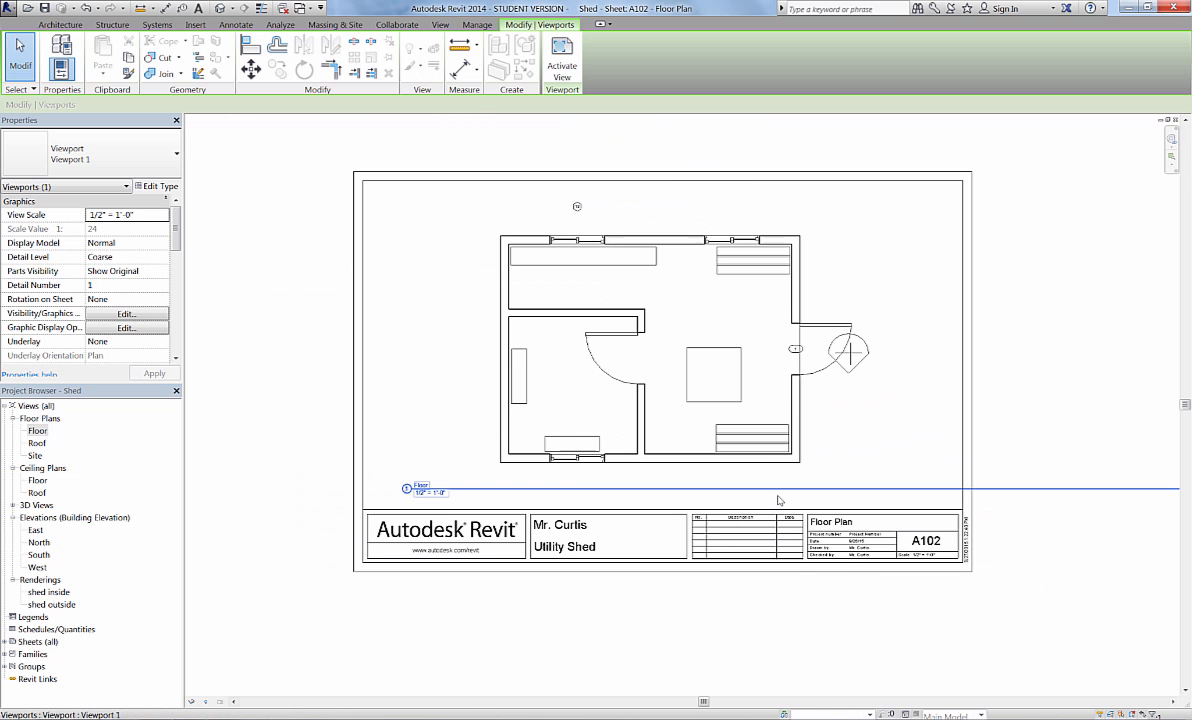
mouse_move(1018, 441)
middle_down()
mouse_move(855, 434)
mouse_move(895, 429)
middle_up()
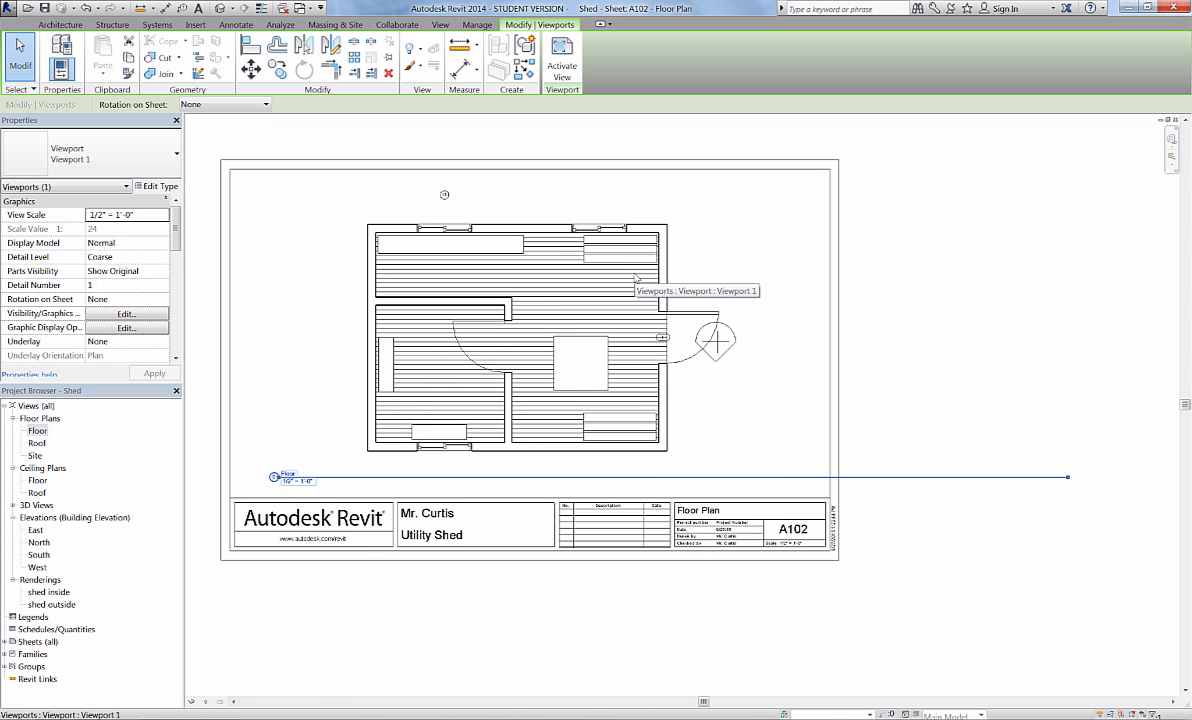
Step: Shorten the view title's line so it ends just past the title text, inside the sheet border
drag(1061, 471, 1071, 483)
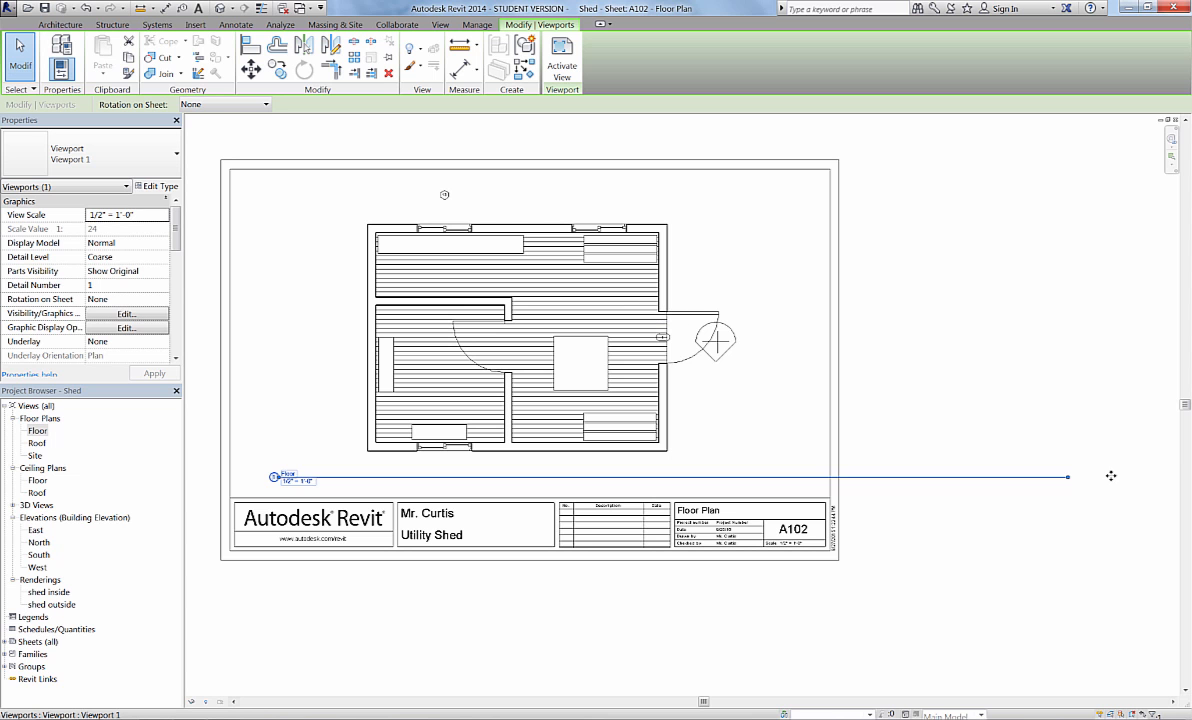
drag(1068, 482, 352, 478)
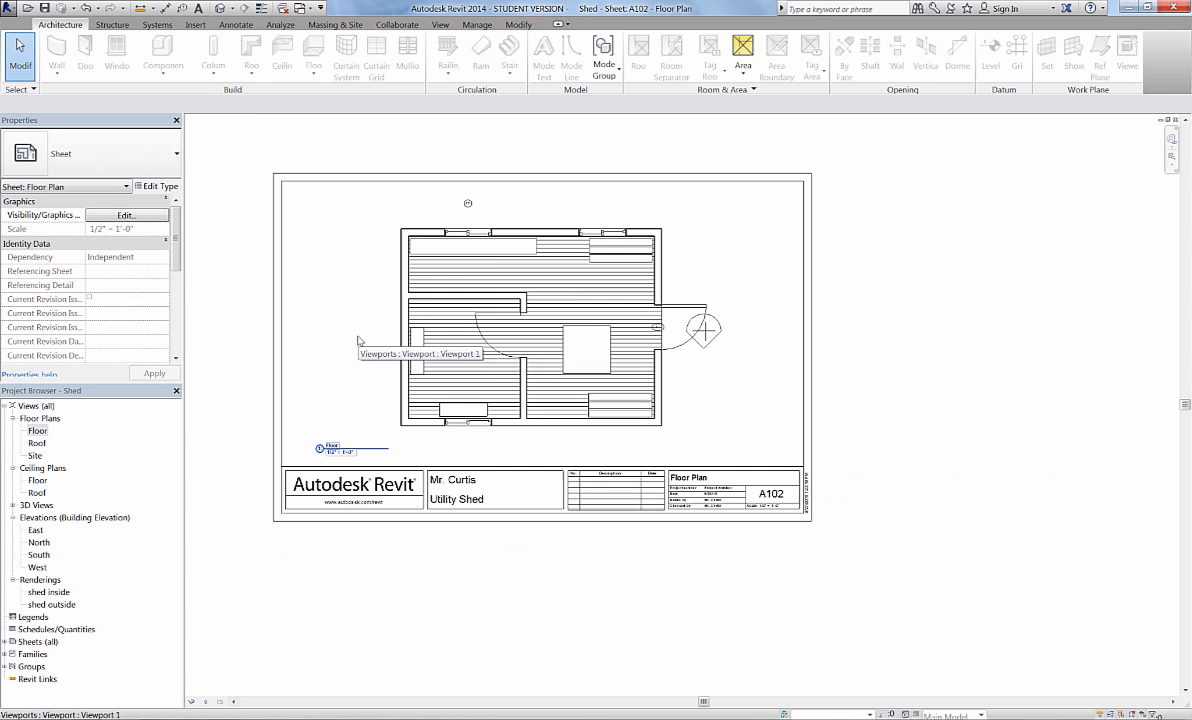
Step: Activate the floor plan view on the sheet and add an aligned dimension of the shed's overall width between side-wall centerlines, above the plan
right_click(494, 268)
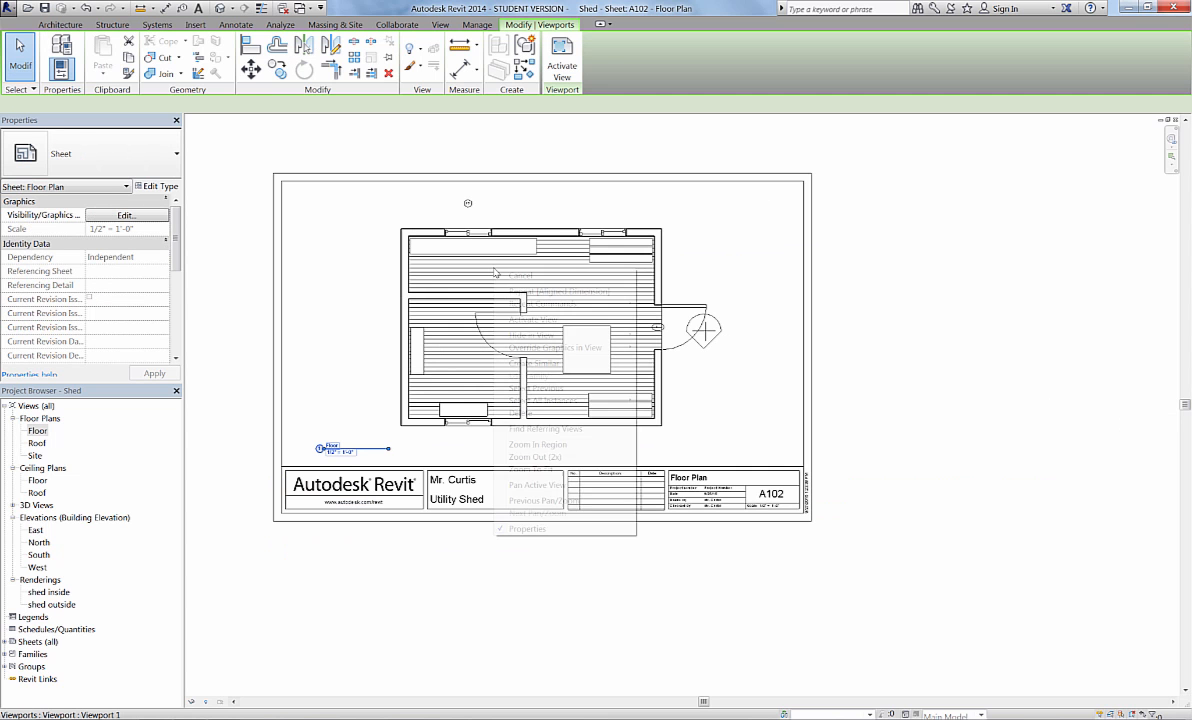
click(560, 320)
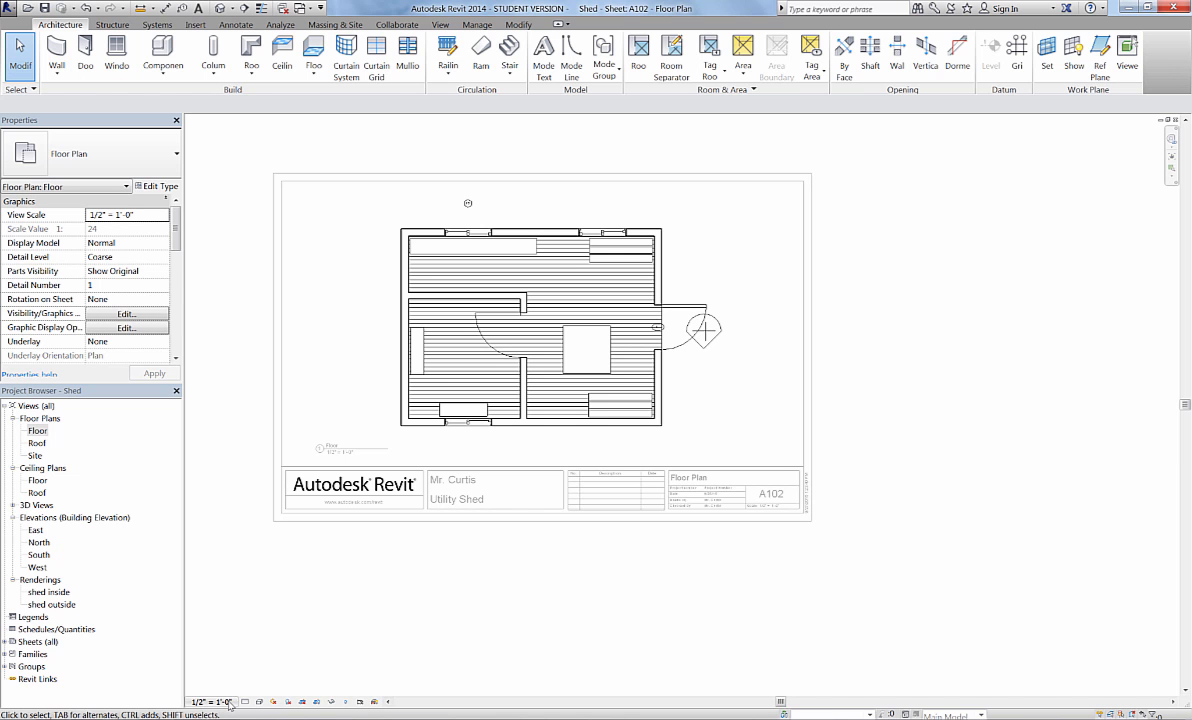
click(238, 24)
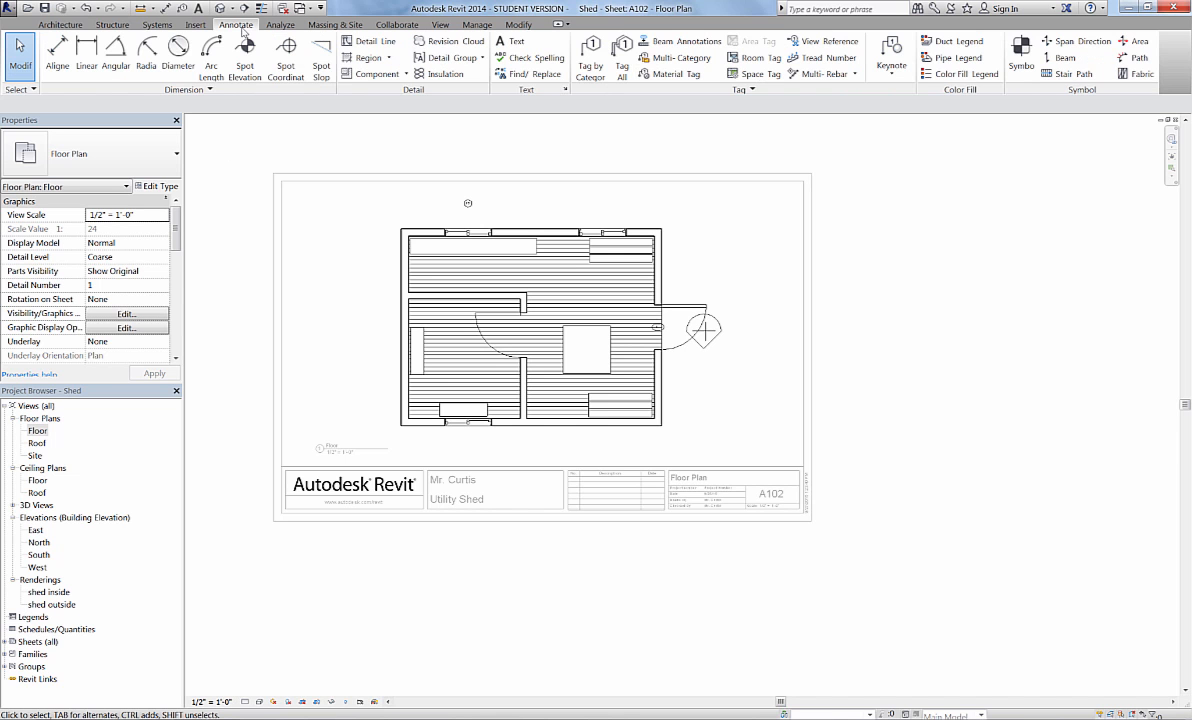
click(59, 66)
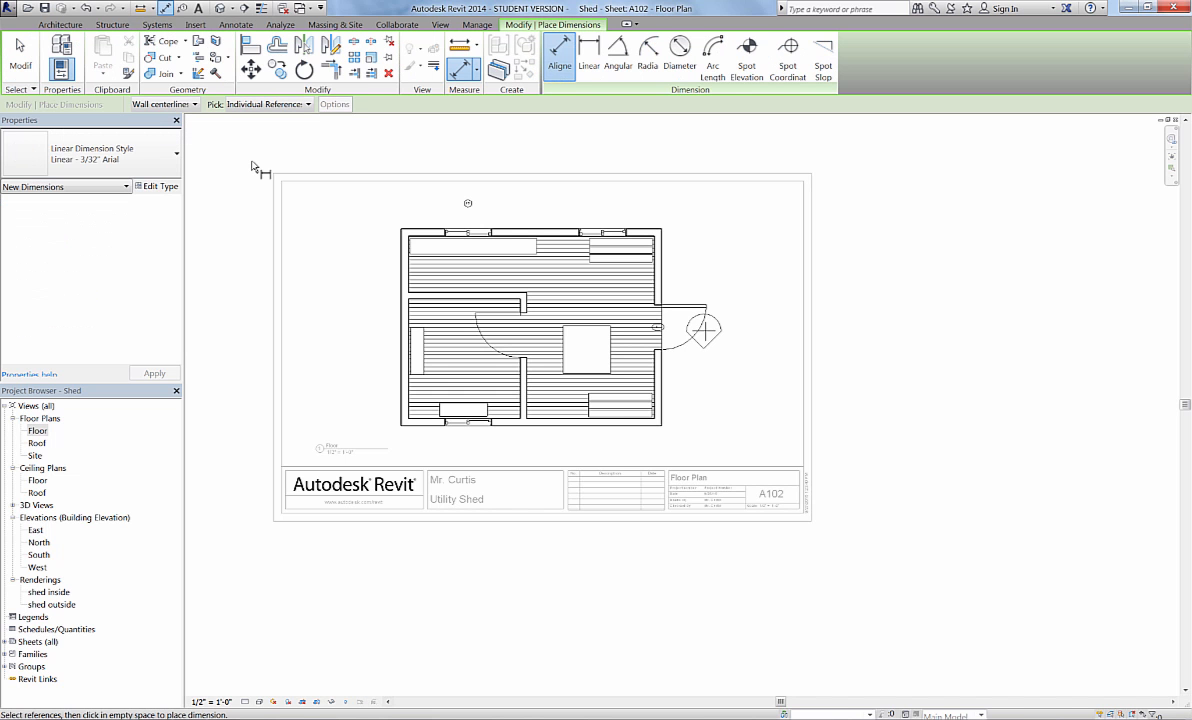
scroll(468, 202, up, 3)
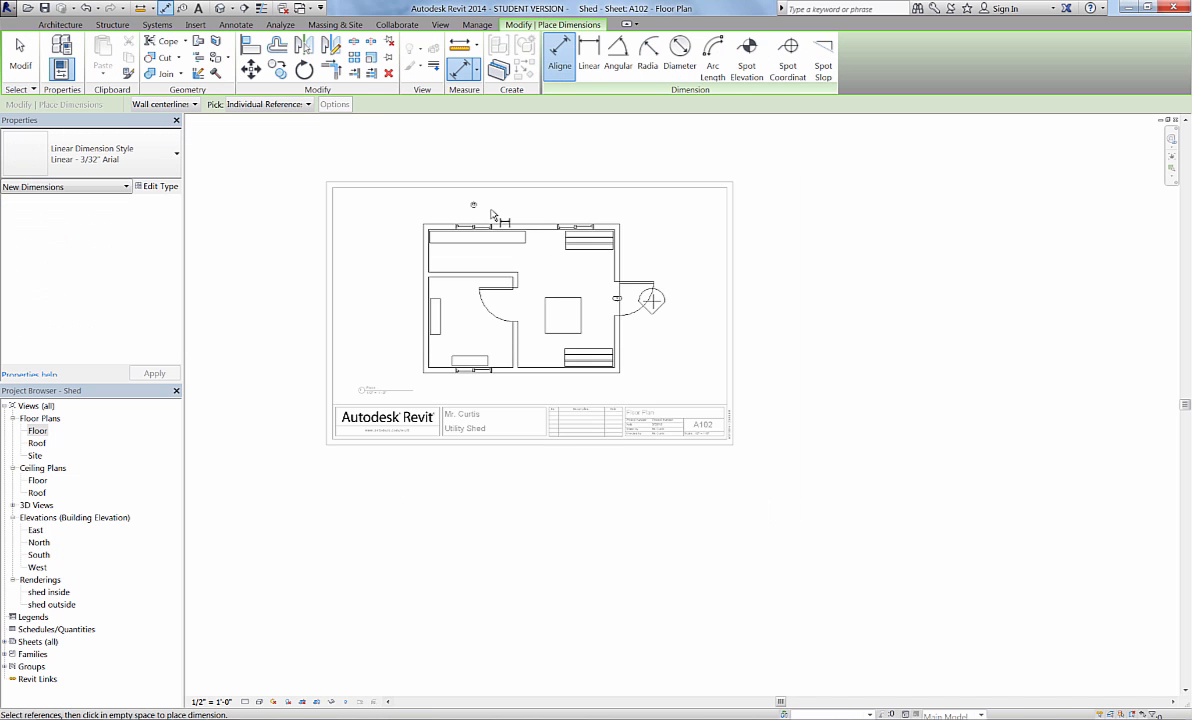
scroll(495, 218, up, 2)
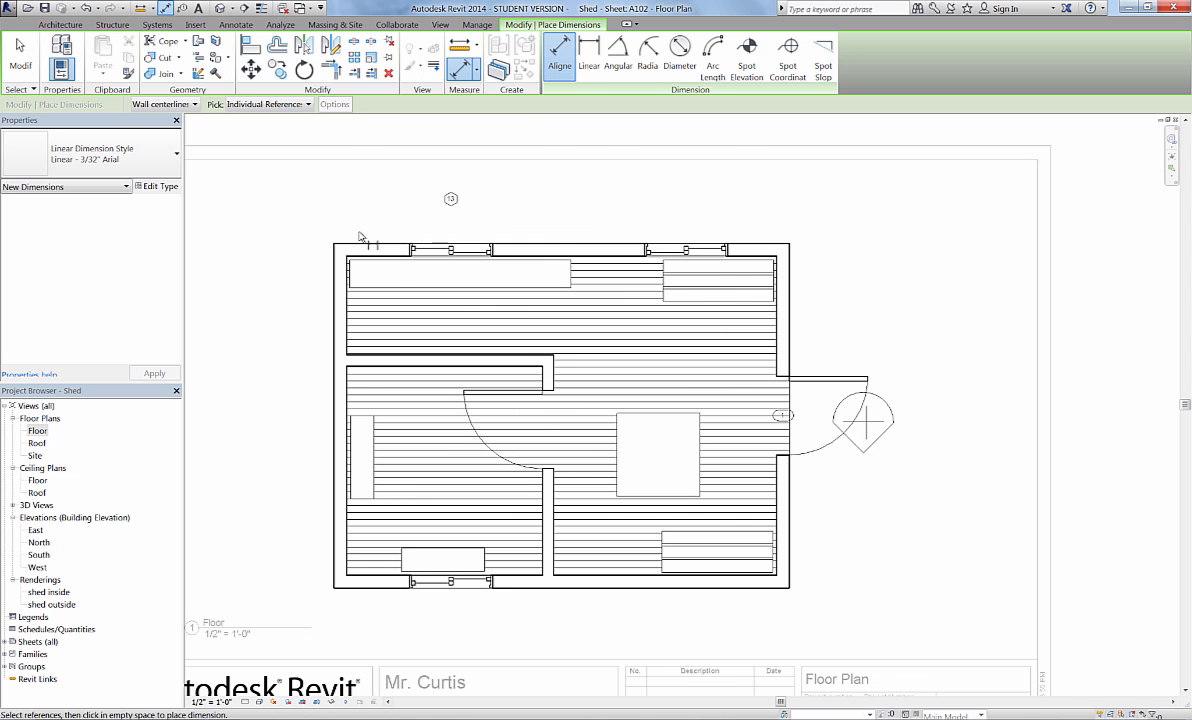
click(343, 275)
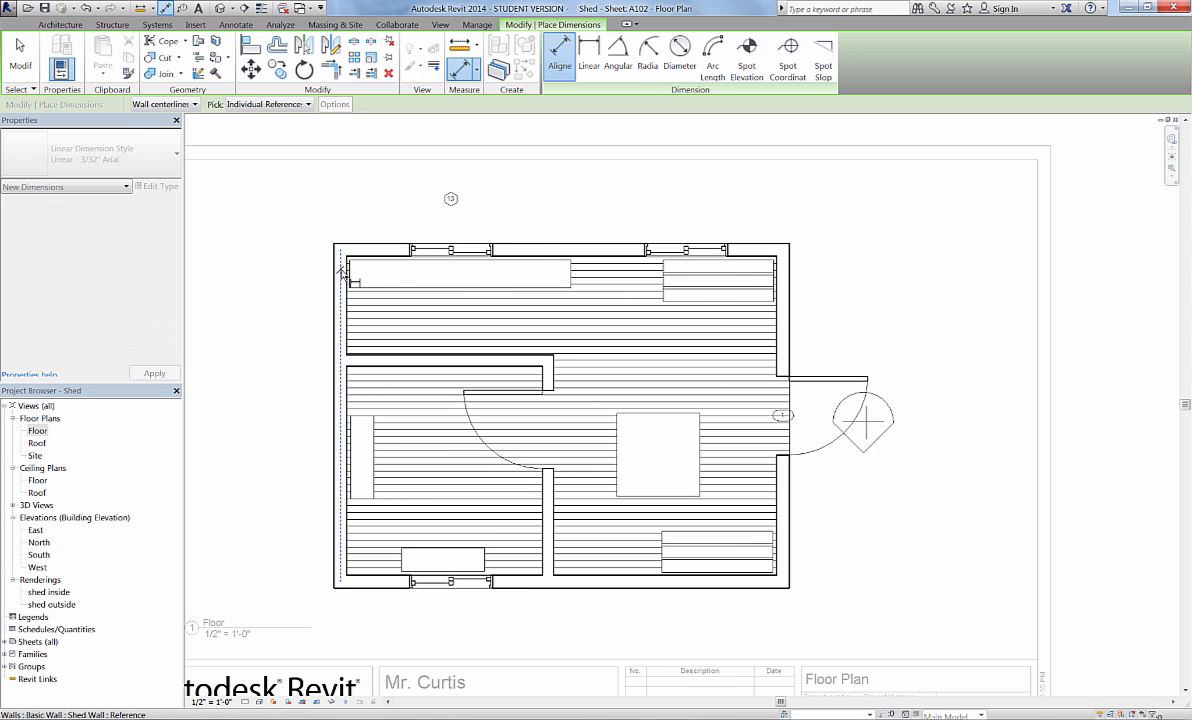
click(783, 297)
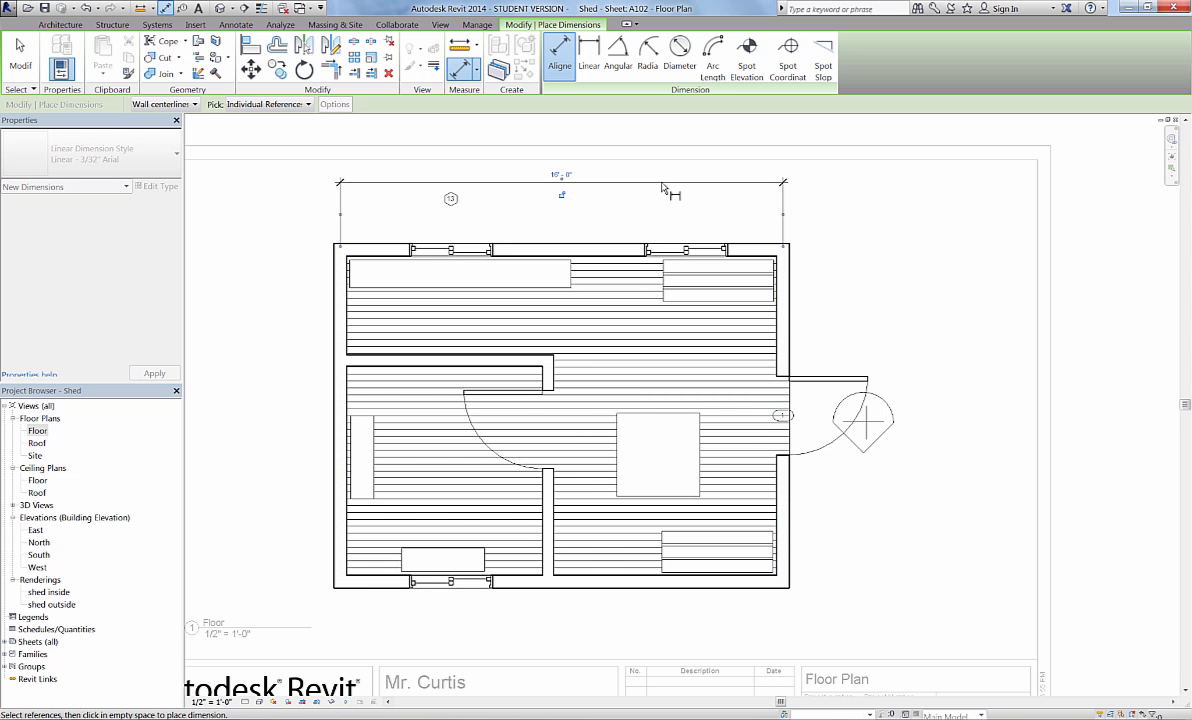
click(663, 189)
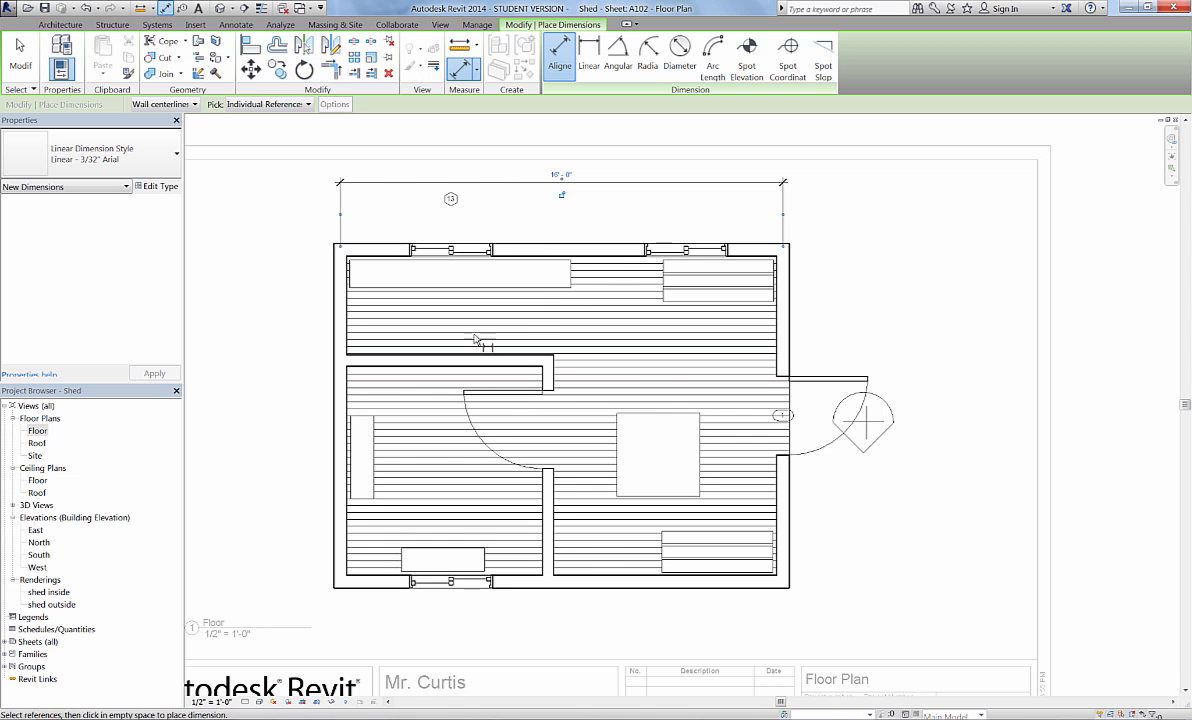
Step: Dimension the distance from the left exterior wall's centerline to the vertical partition's centerline, placed below the plan
click(343, 379)
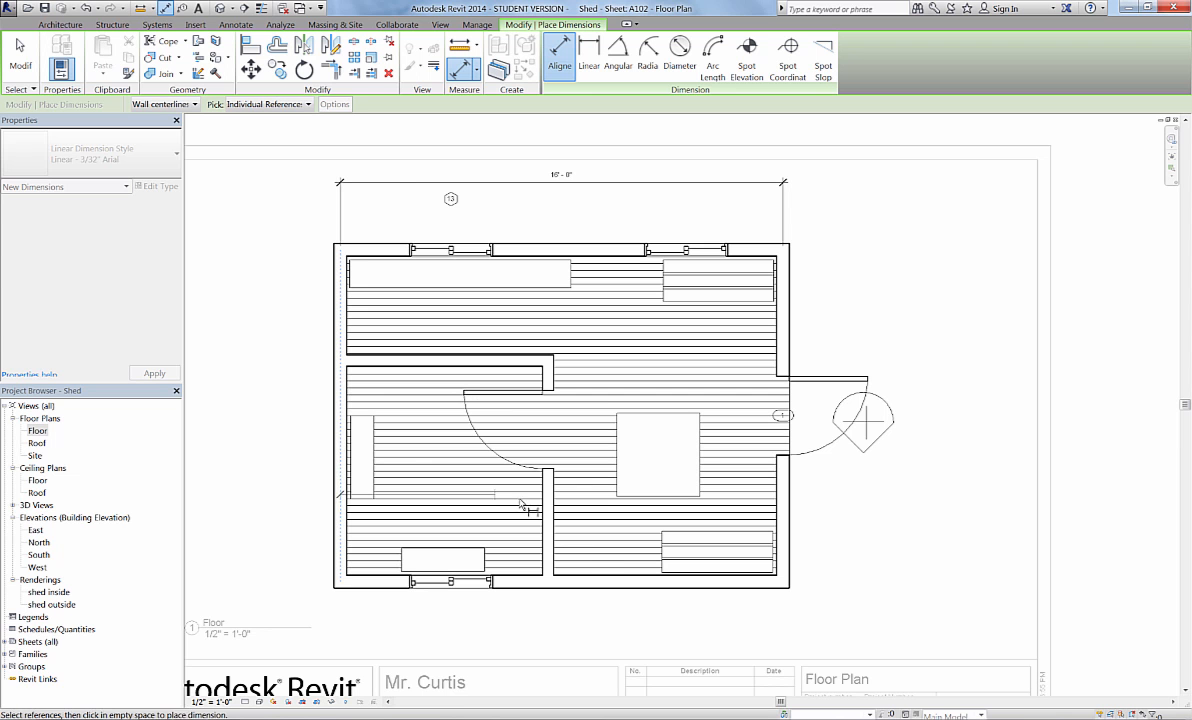
click(549, 508)
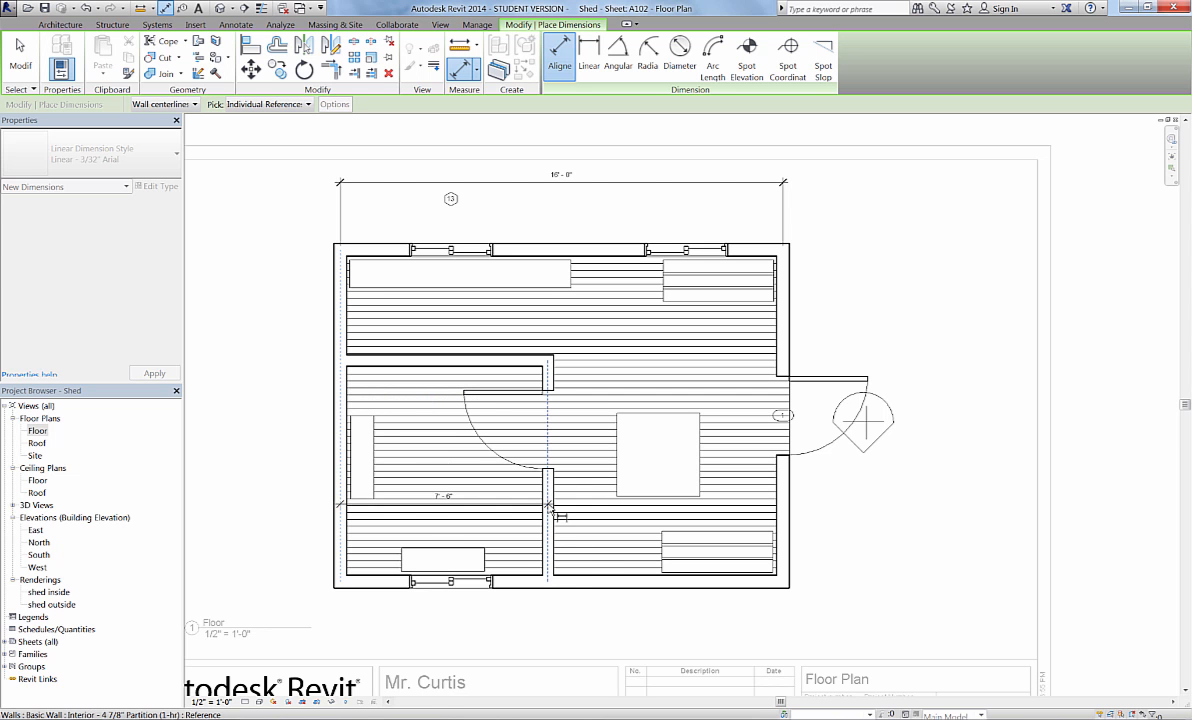
click(546, 624)
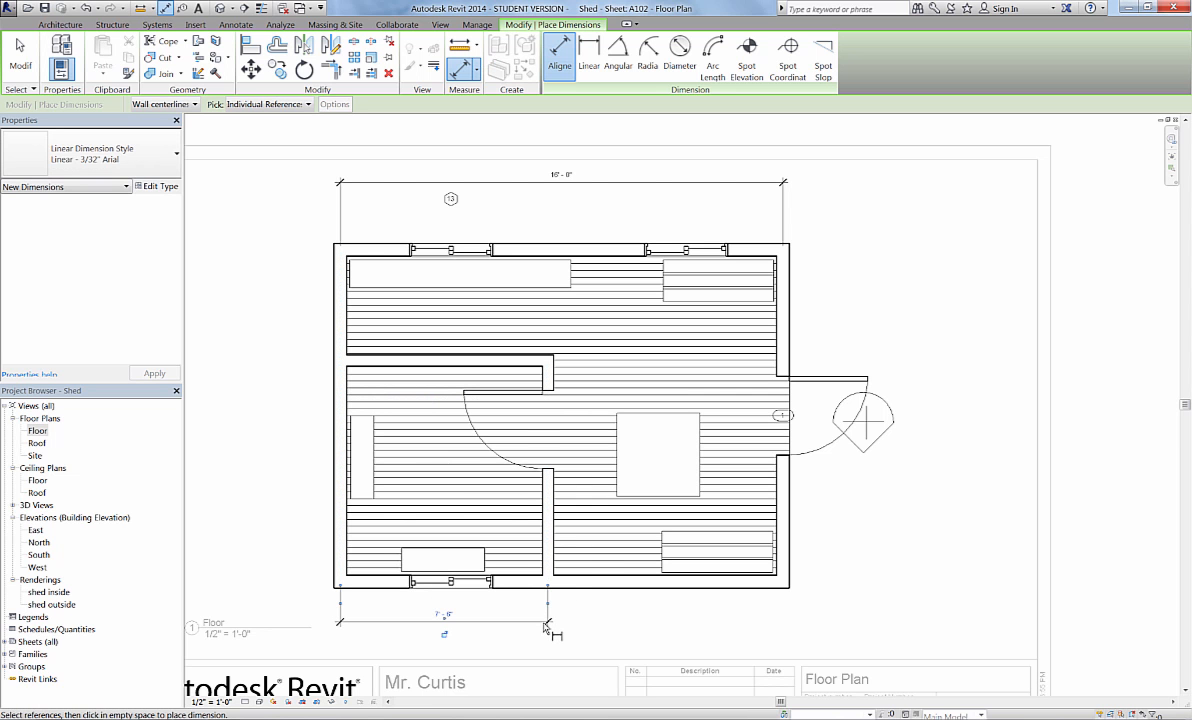
Step: Dimension the shed's overall depth between the upper and lower exterior wall centerlines, placed left of the plan
click(380, 258)
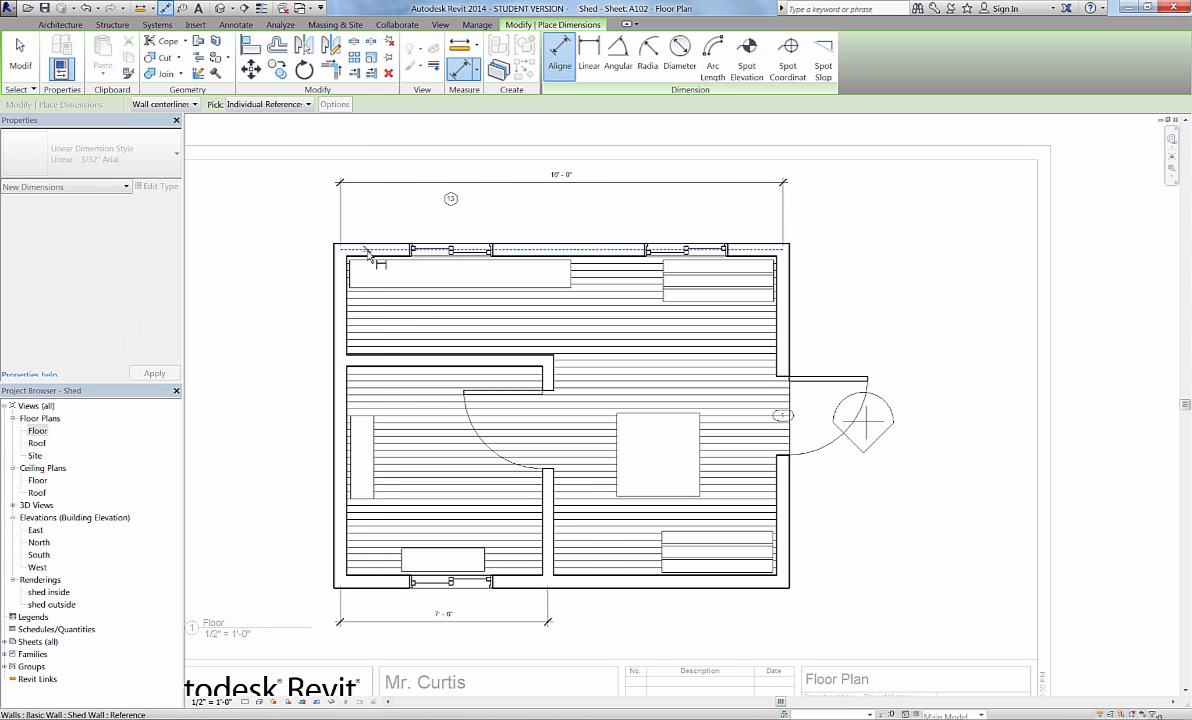
click(380, 566)
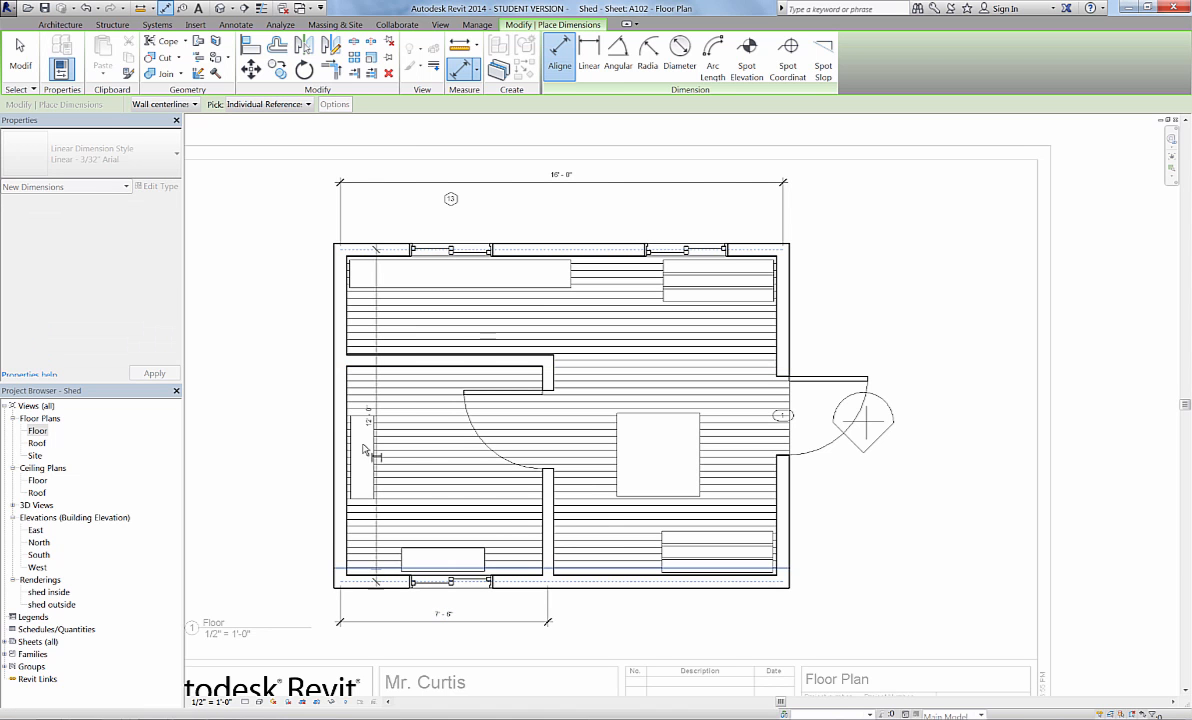
click(273, 368)
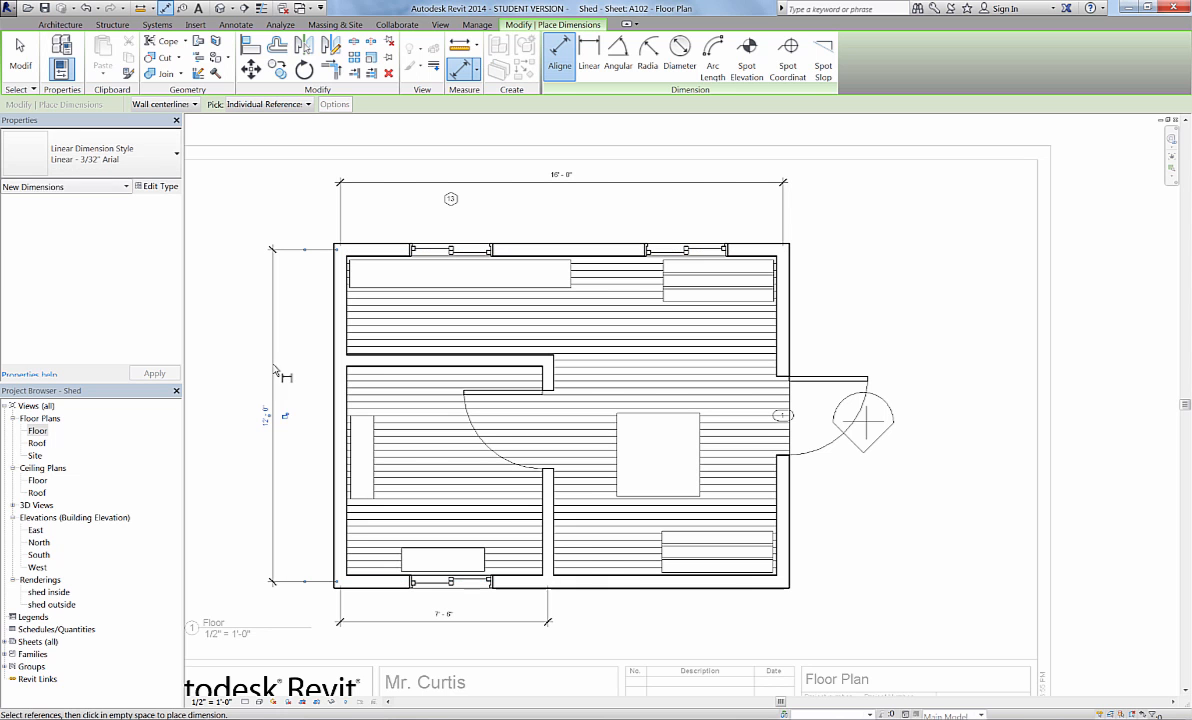
Step: Dimension from the horizontal partition's centerline to the lower exterior wall's, between the plan and the overall depth dimension, and end dimensioning
click(365, 371)
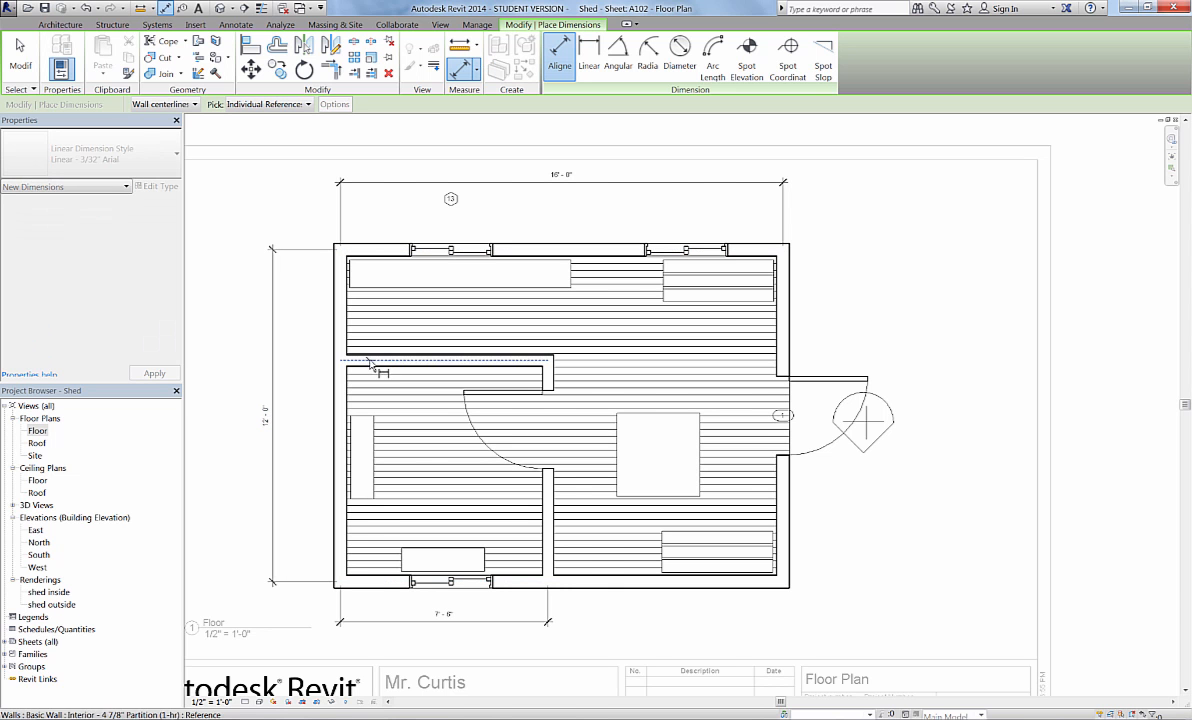
click(364, 584)
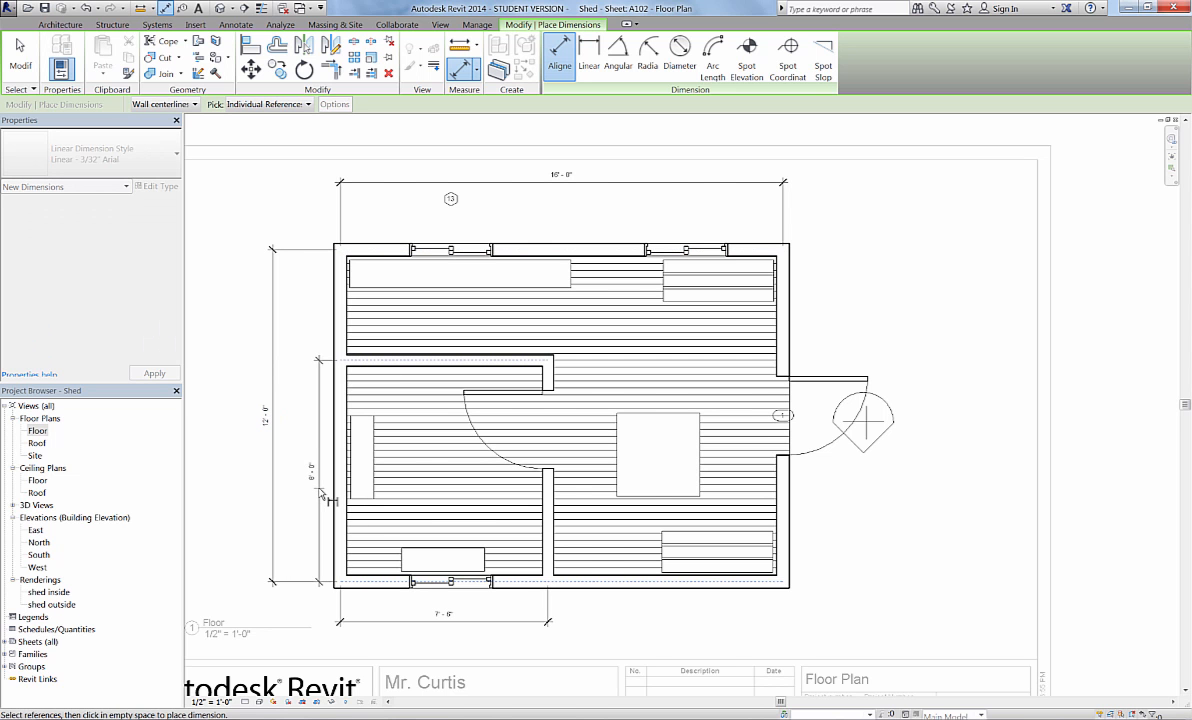
click(312, 487)
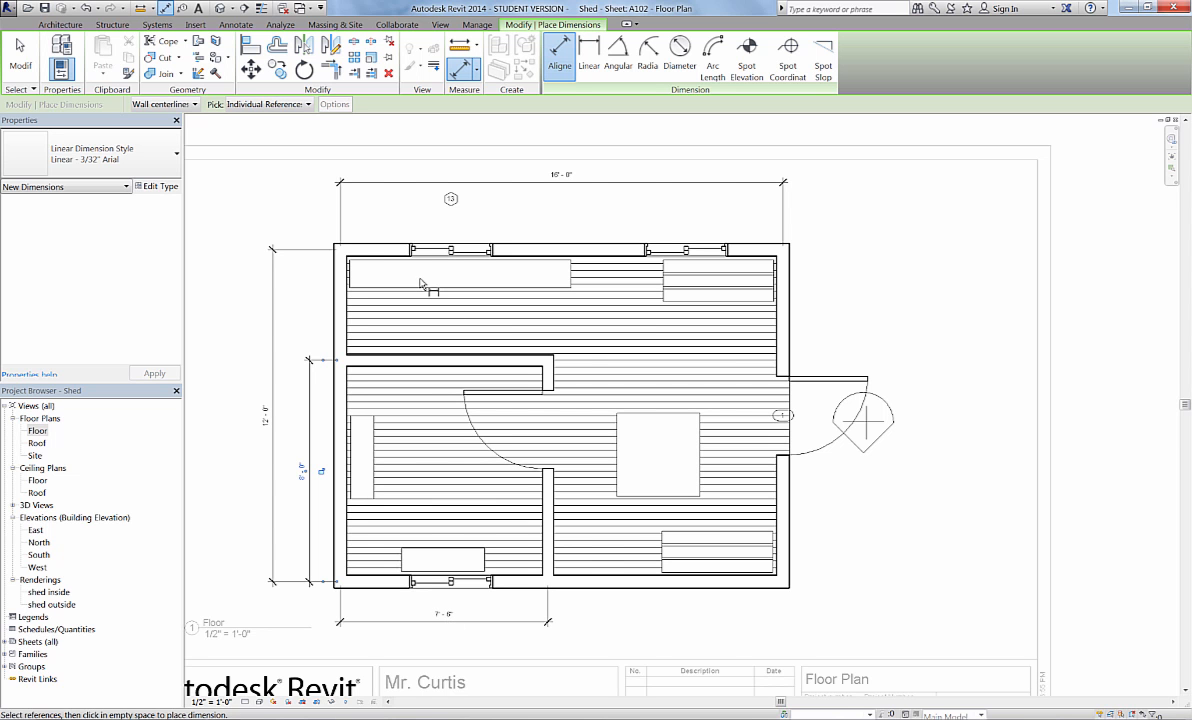
right_click(280, 207)
right_click(280, 207)
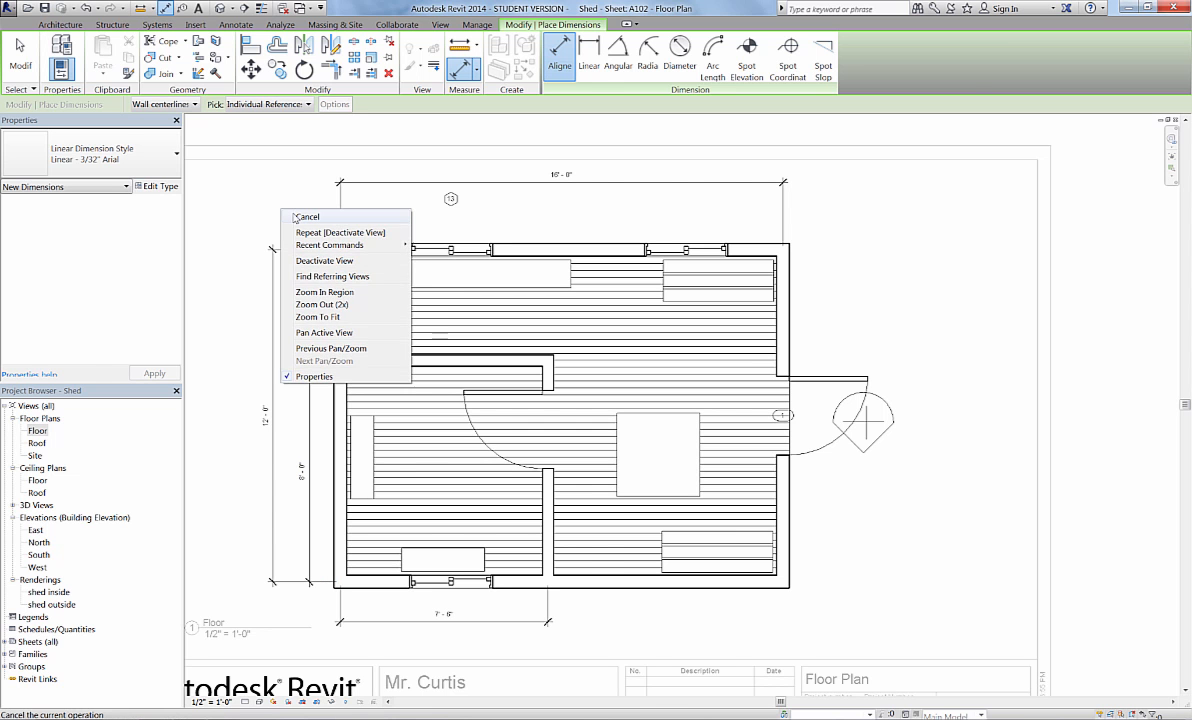
click(298, 217)
Step: Set the text size of the Linear - 3/32" Arial dimension type to 1/4" and apply it
click(560, 177)
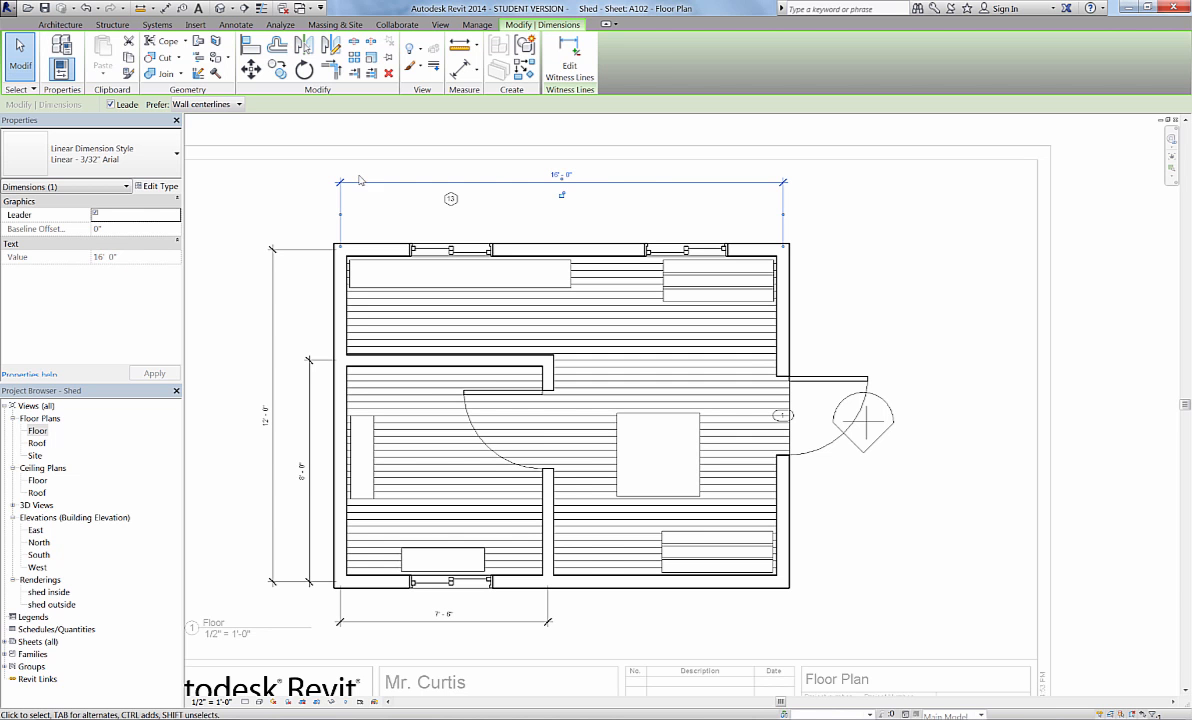
click(124, 168)
click(127, 168)
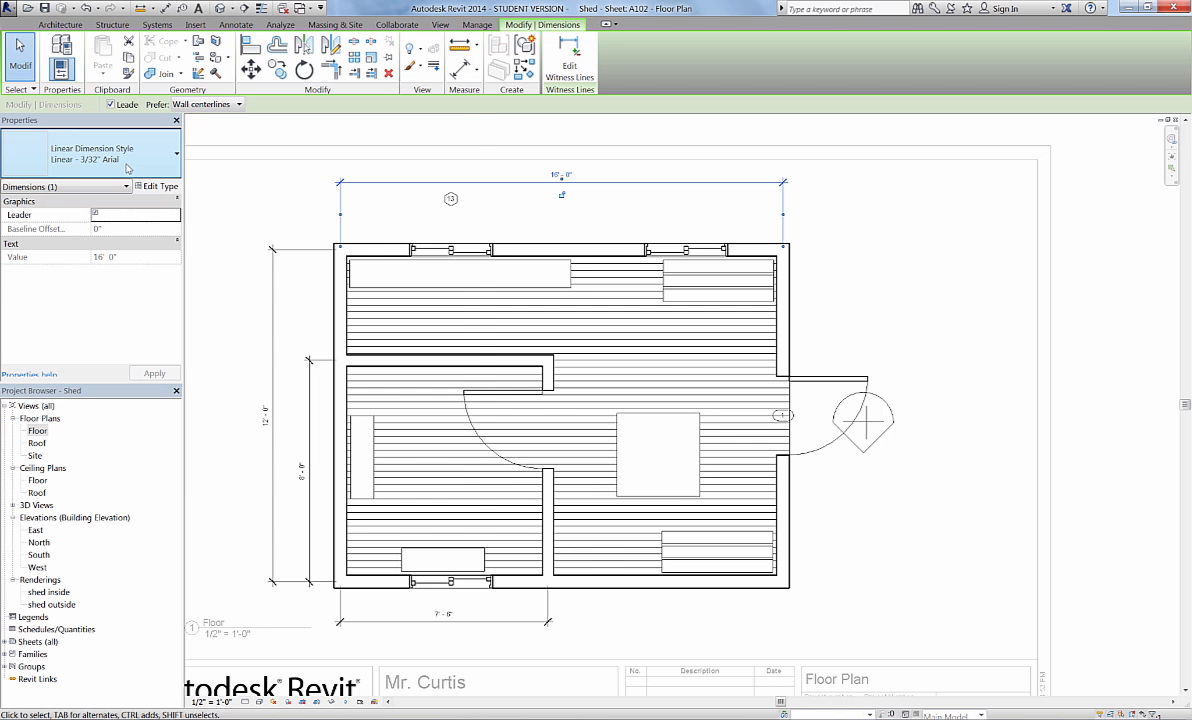
click(158, 187)
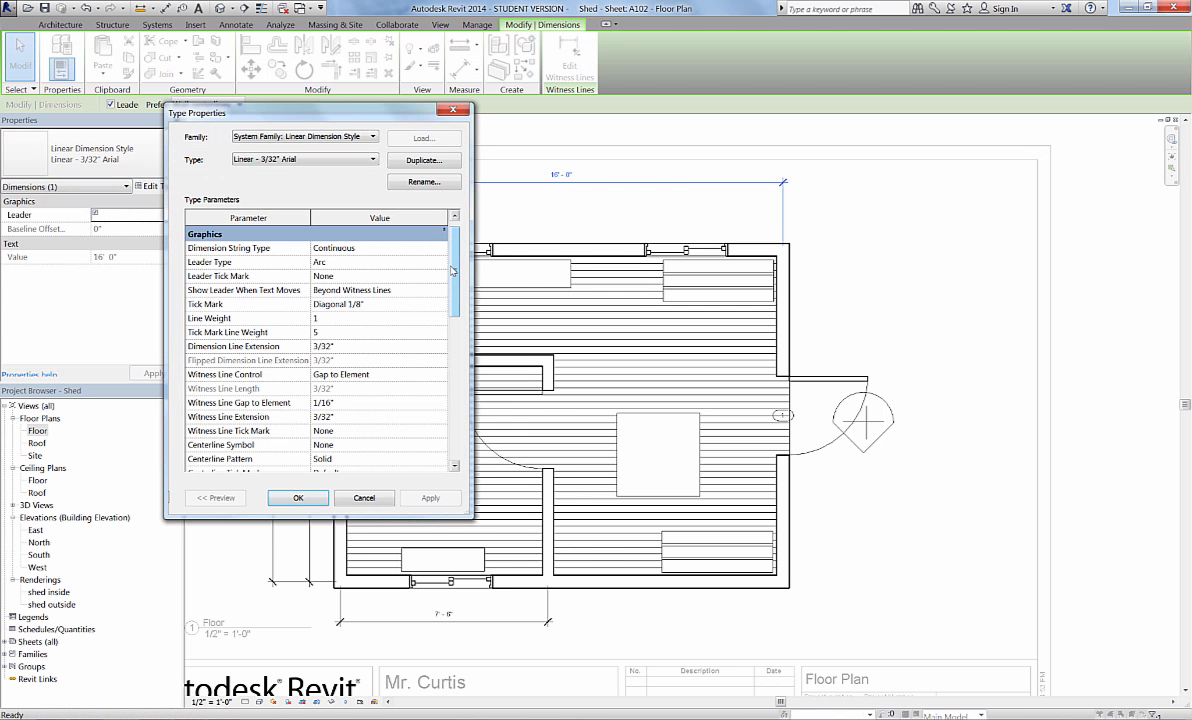
drag(454, 271, 449, 398)
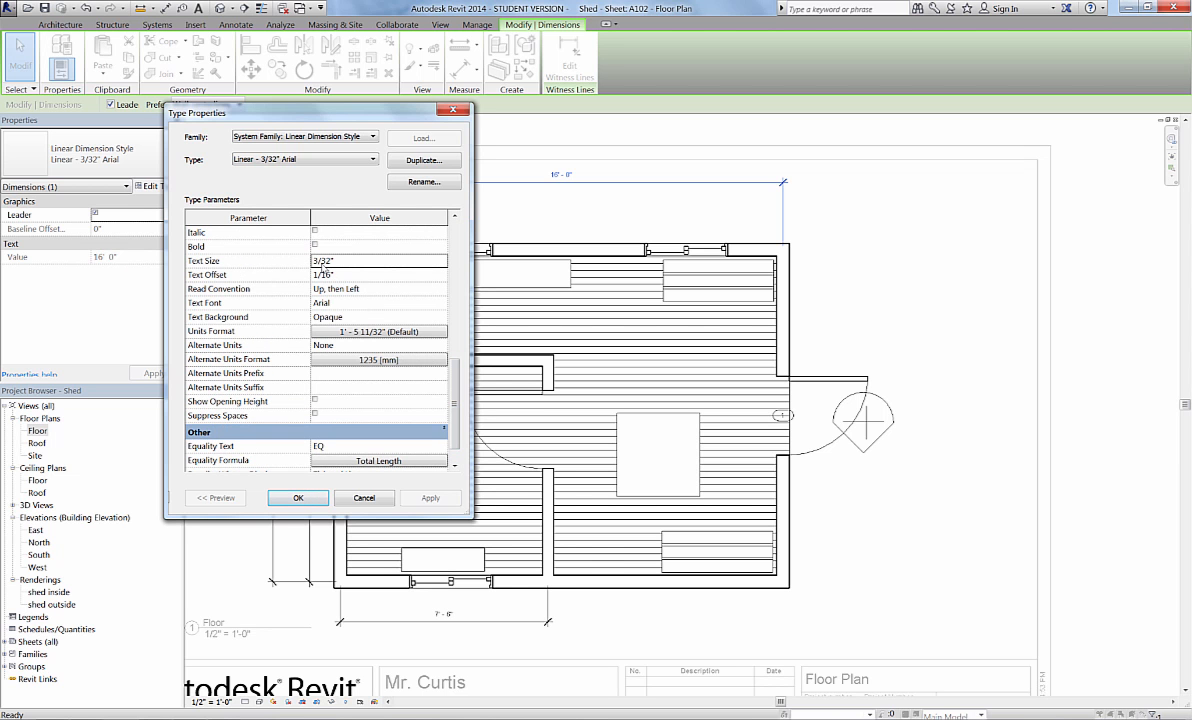
click(322, 263)
drag(339, 260, 293, 260)
text(1/4)
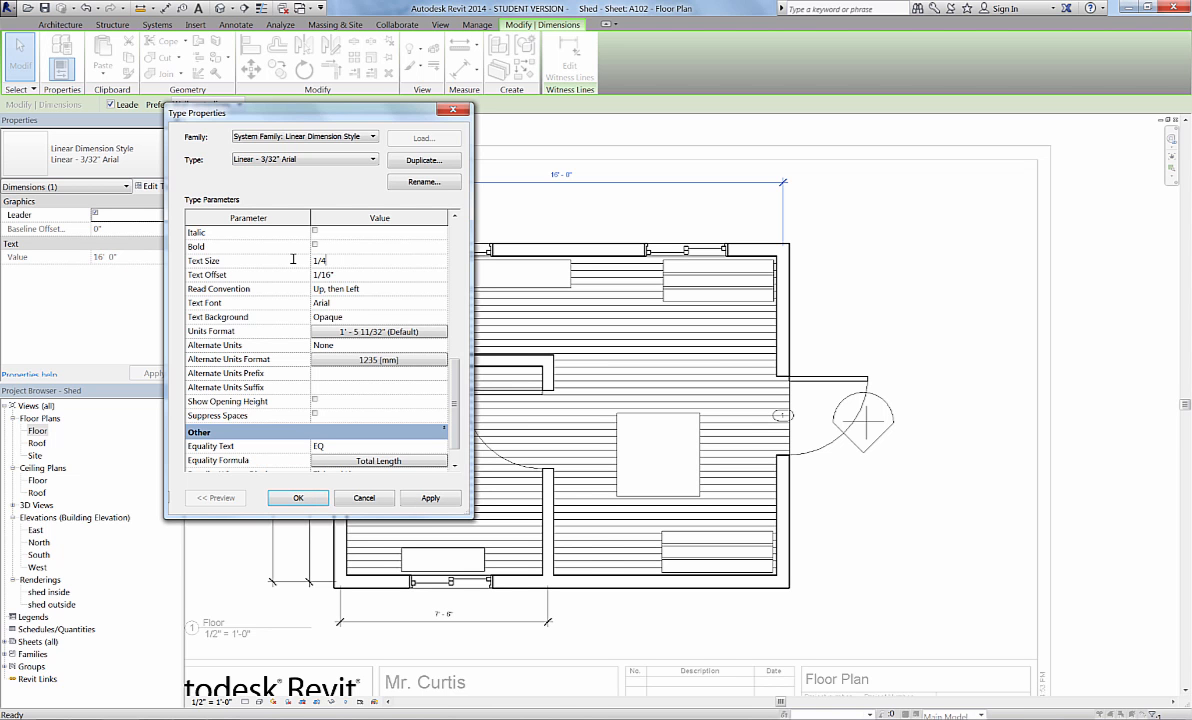
click(423, 500)
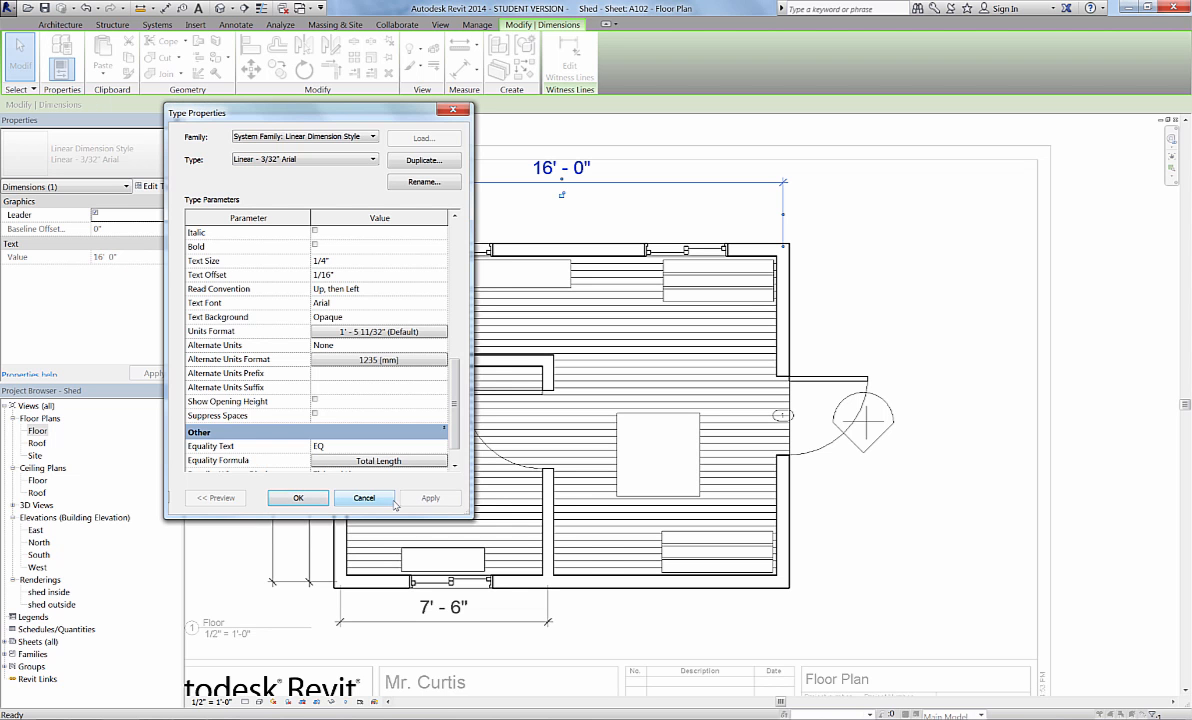
click(363, 498)
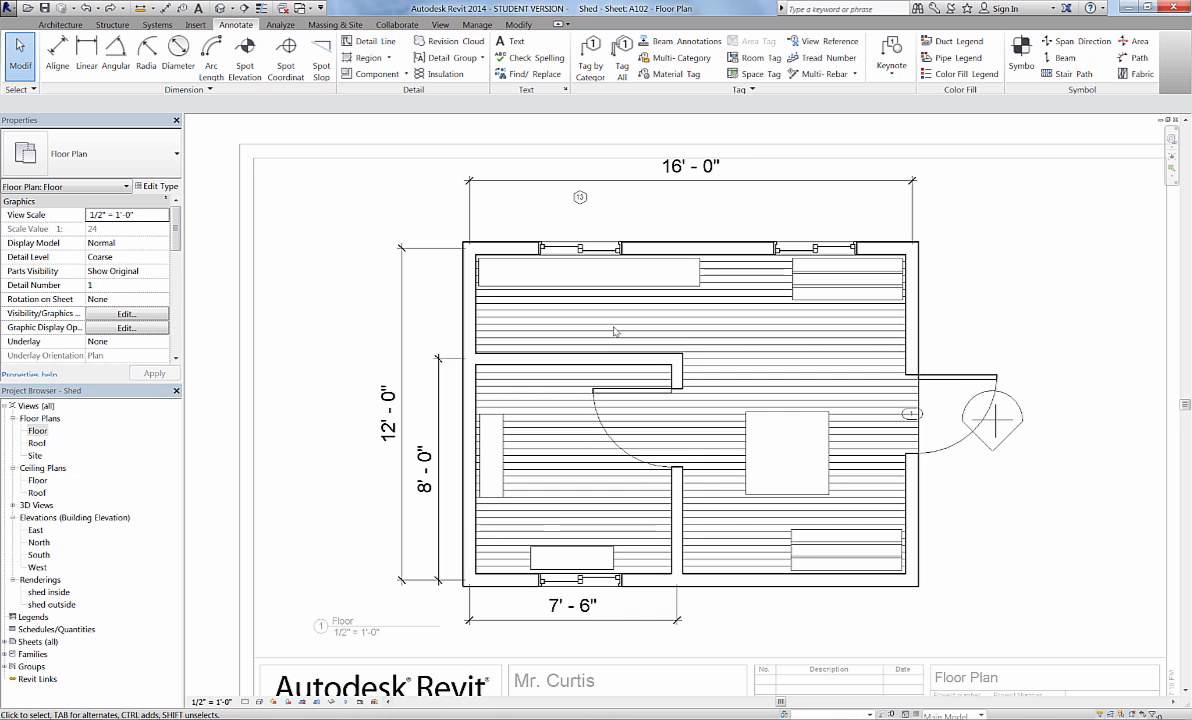
Step: Deactivate the floor plan view to return to working on the sheet
scroll(615, 331, down, 2)
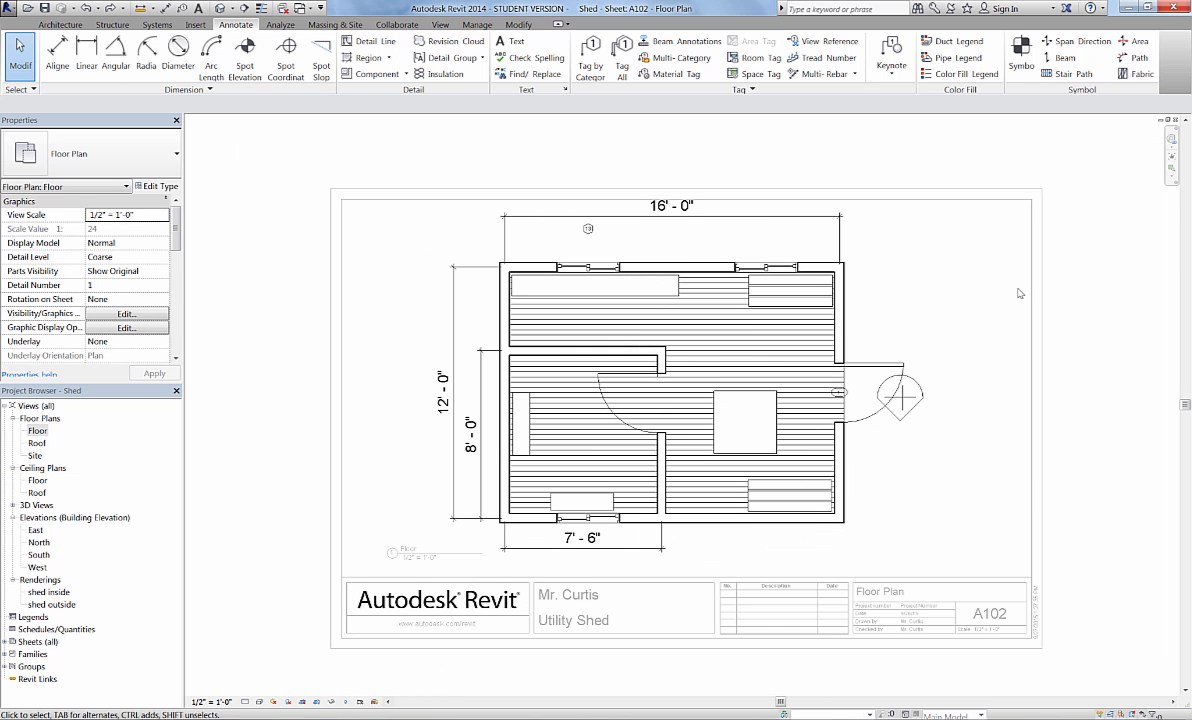
right_click(931, 284)
click(948, 333)
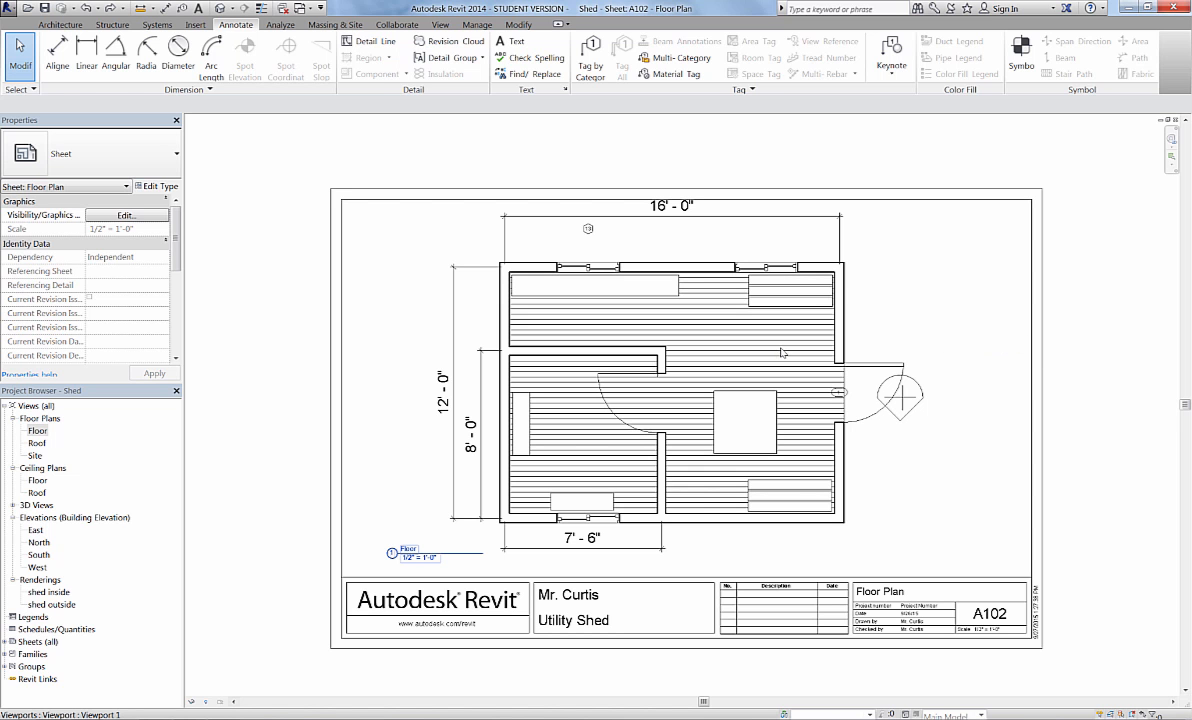
click(232, 486)
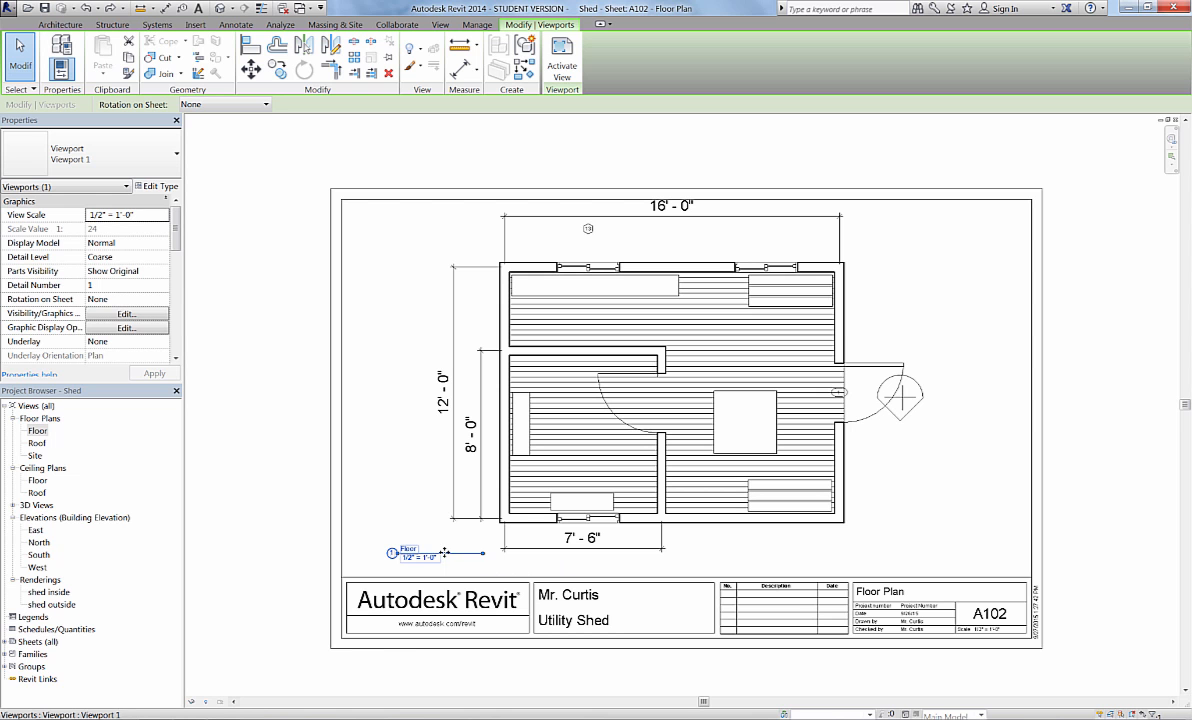
Step: Move the view title to just below the plan's right half, beside the partition dimension and above the title block
drag(444, 552, 736, 539)
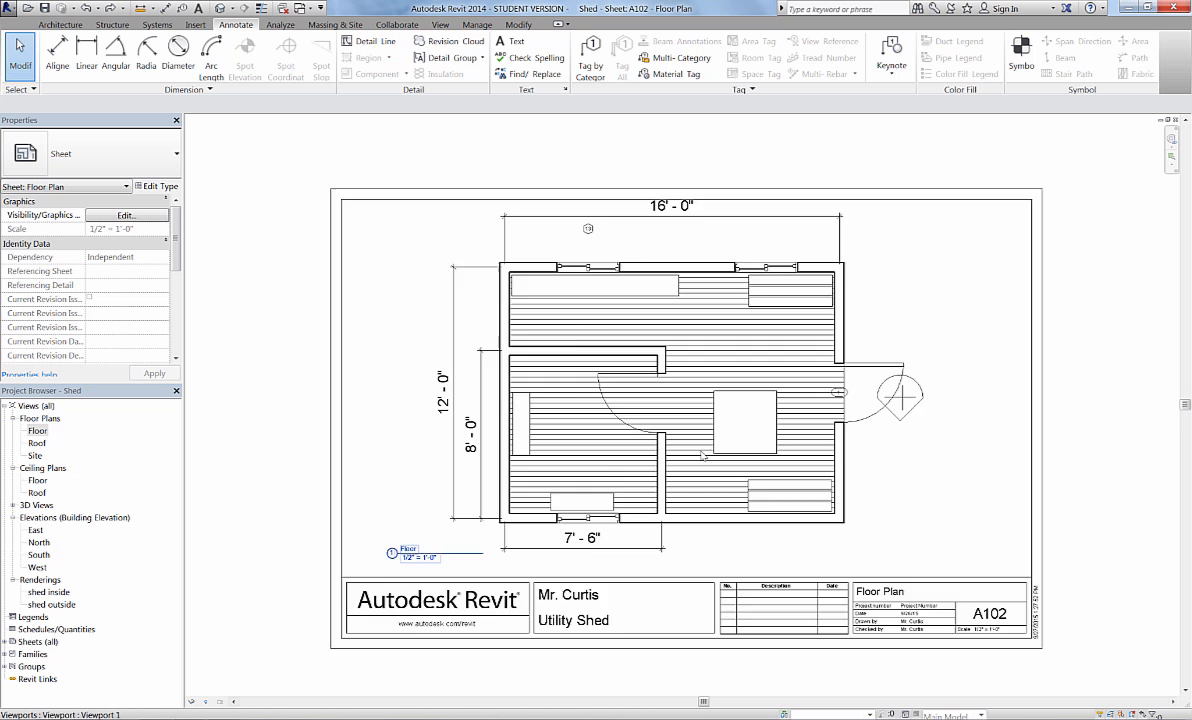
scroll(702, 456, down, 5)
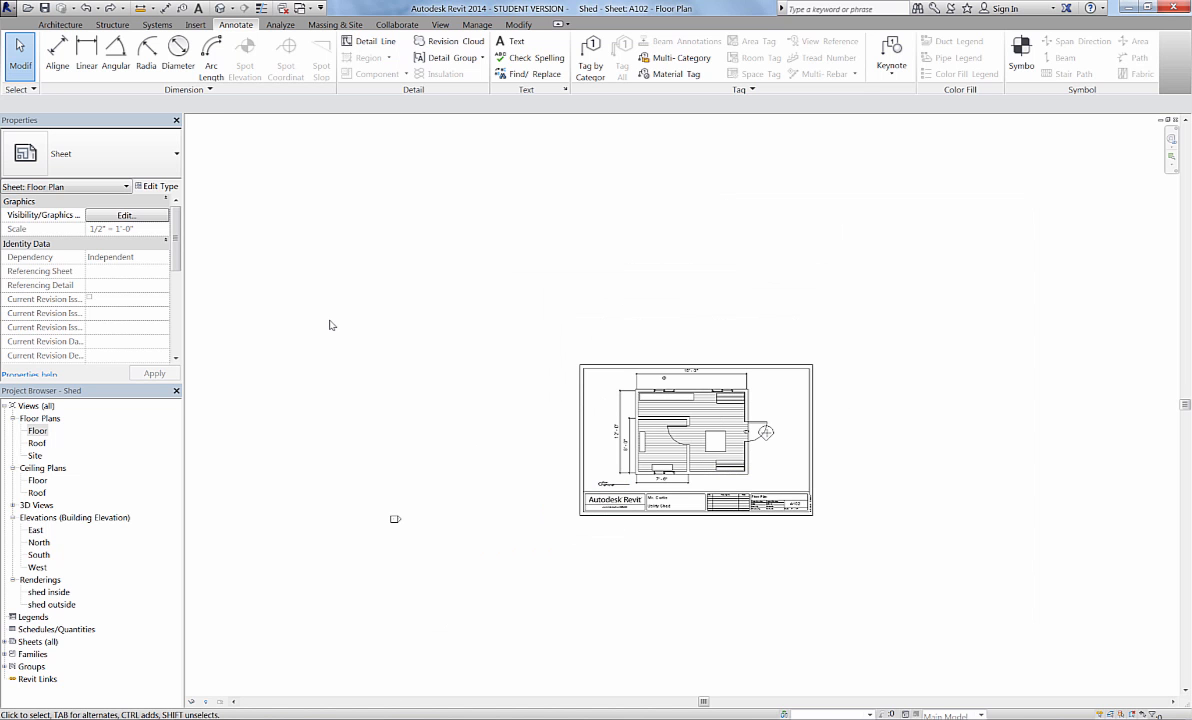
scroll(583, 440, up, 5)
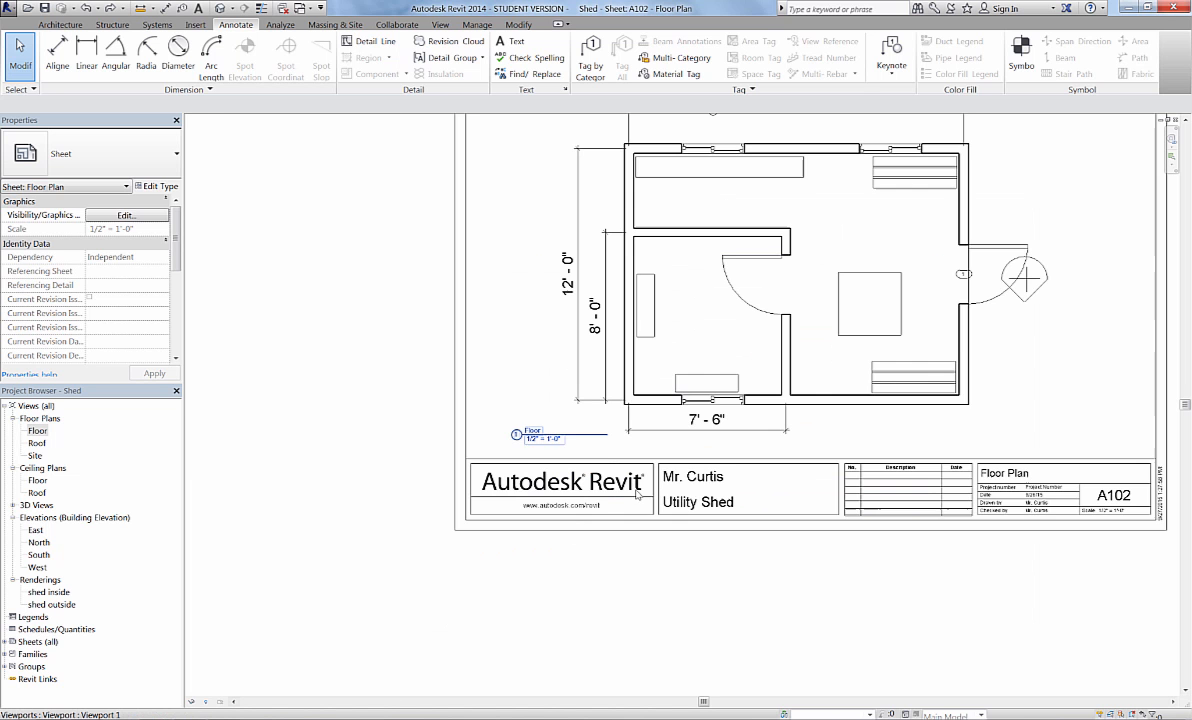
click(583, 440)
drag(583, 440, 892, 427)
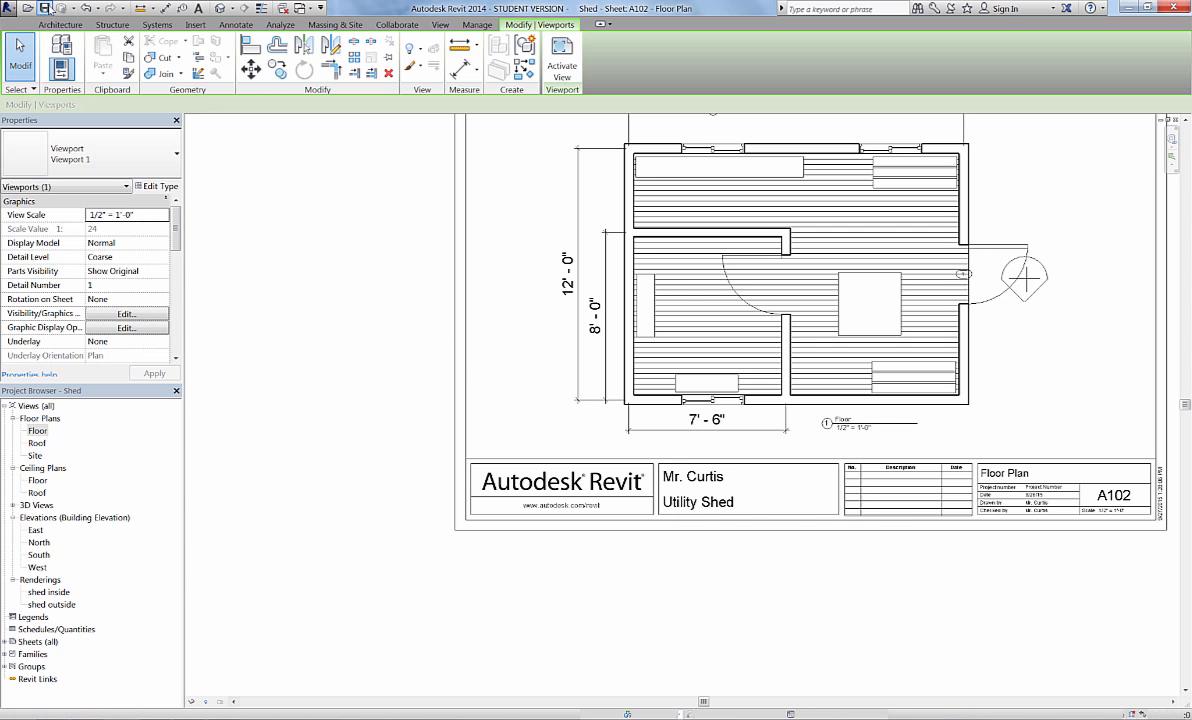
click(463, 361)
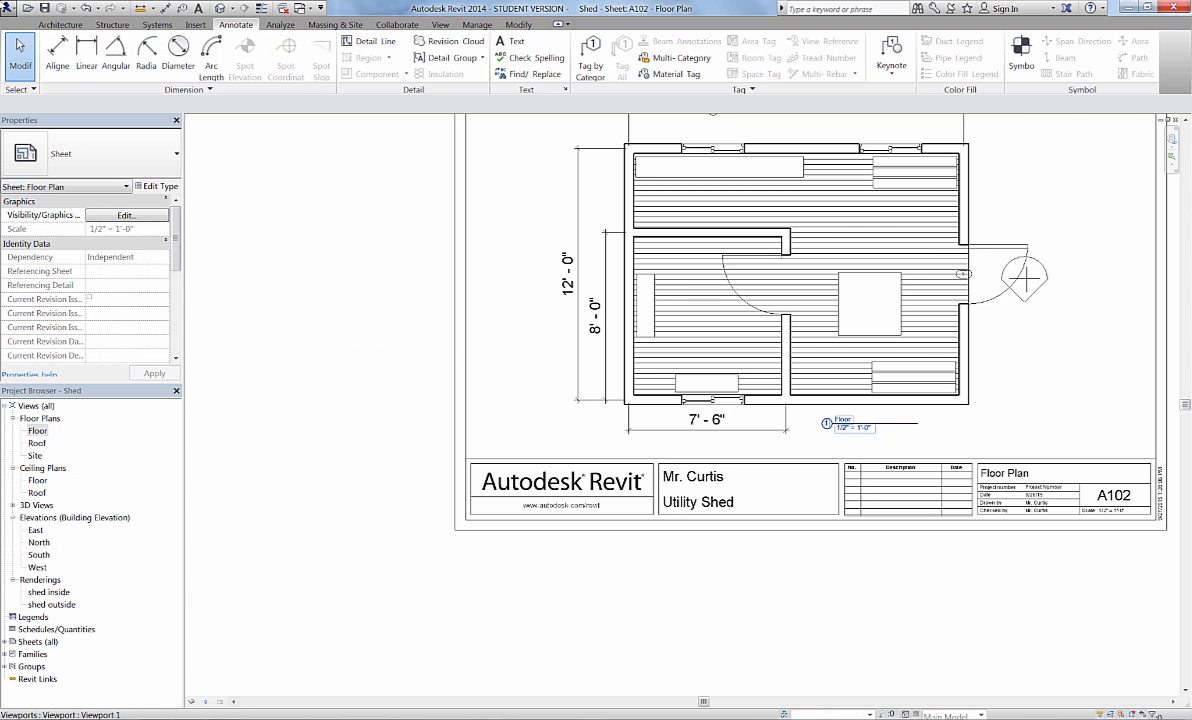
Step: Print the current window to the PDF995 printer with the file name "shed floor plan"
click(7, 8)
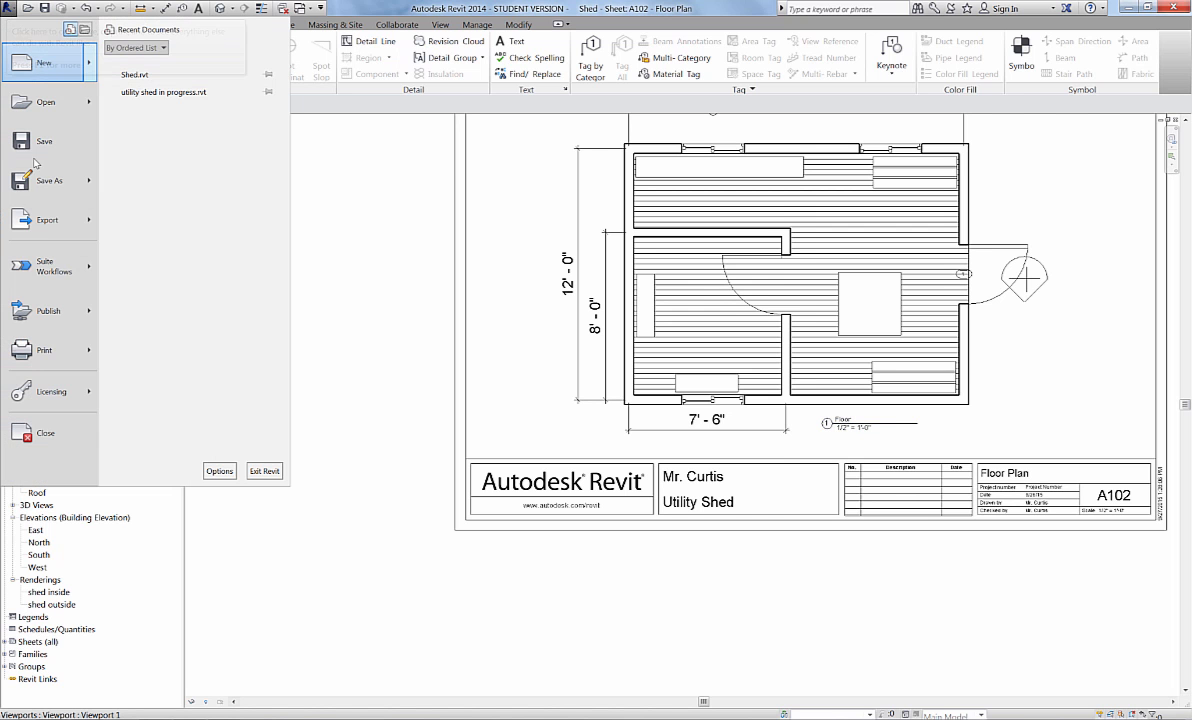
click(35, 349)
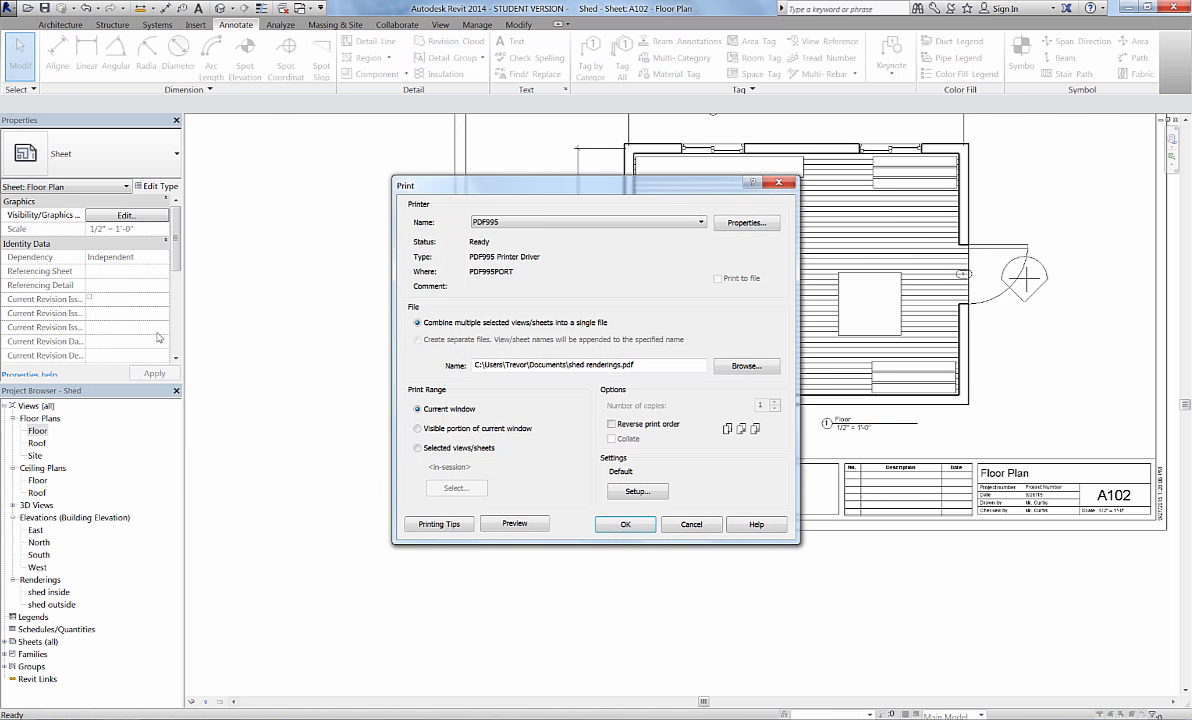
click(546, 223)
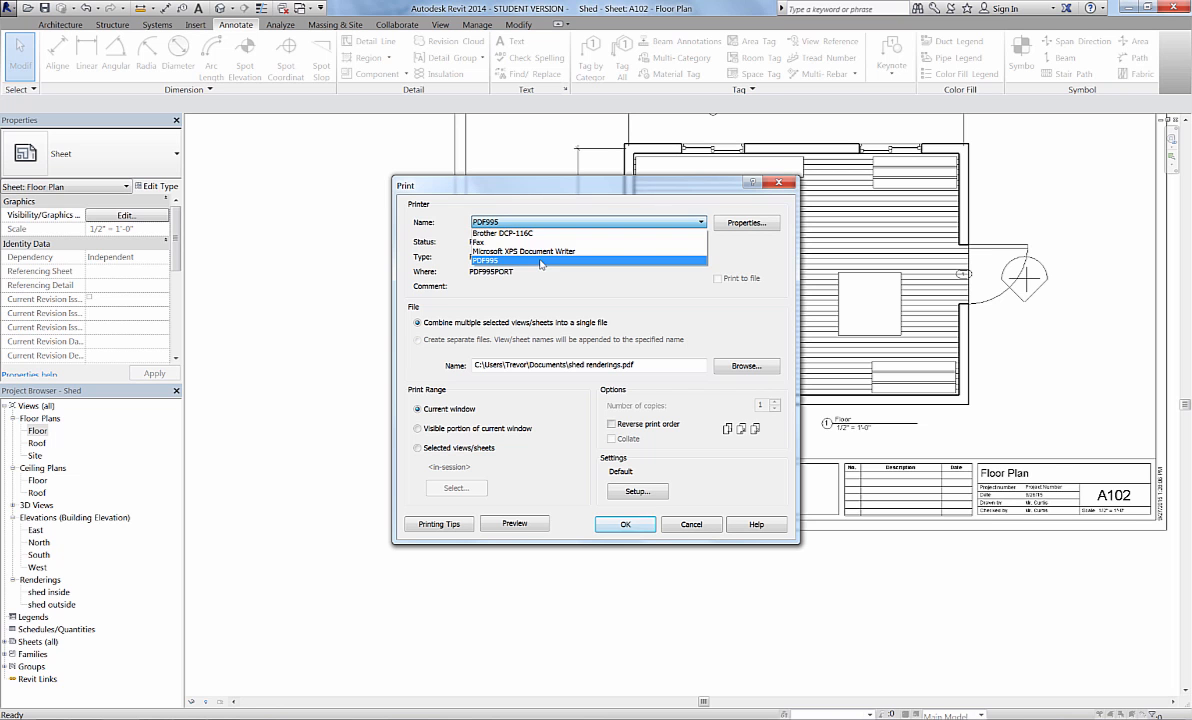
click(541, 262)
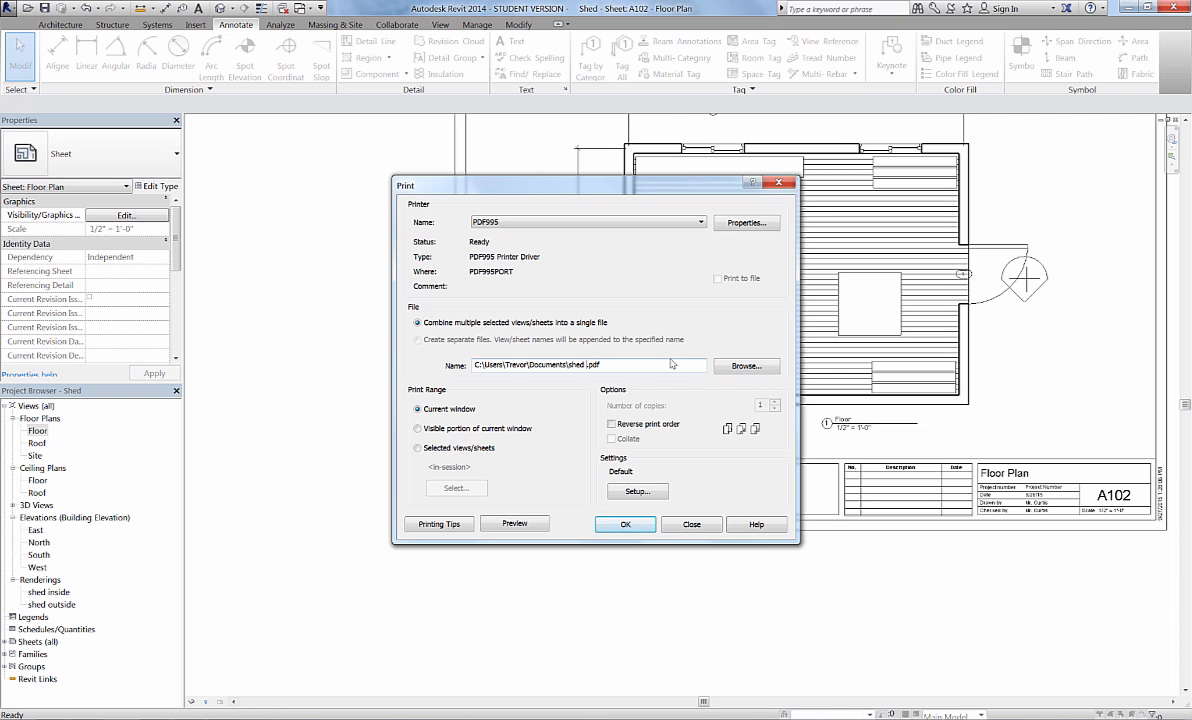
text(plan)
click(627, 526)
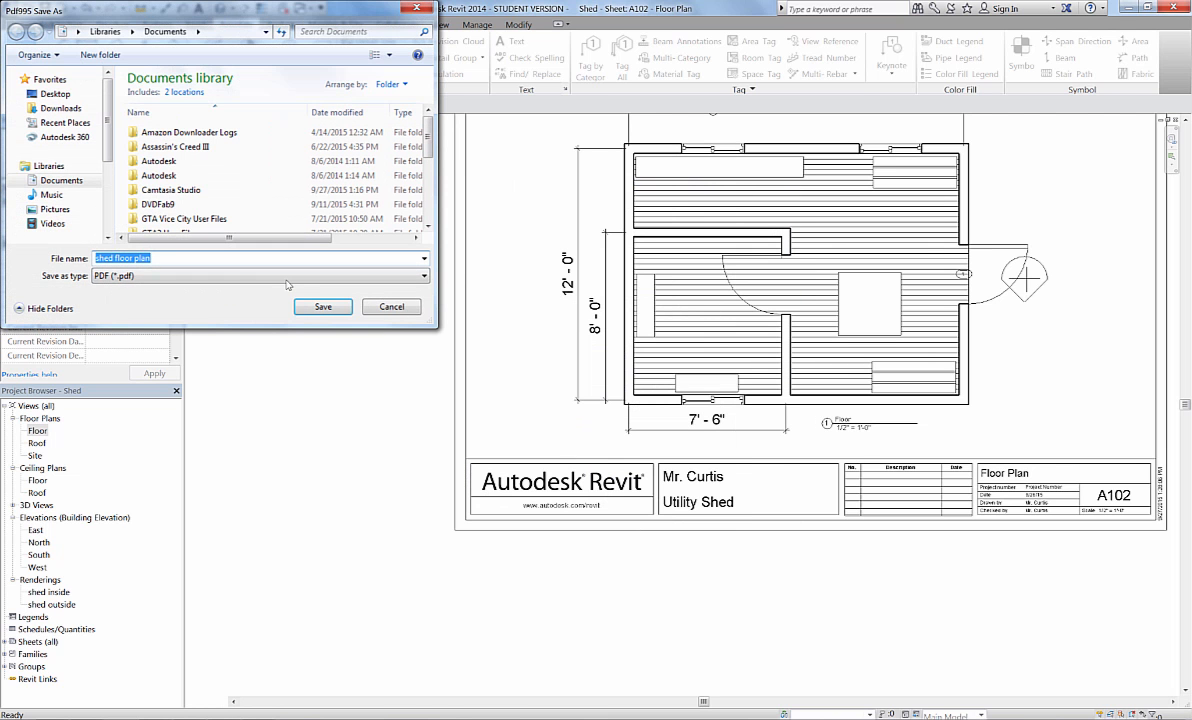